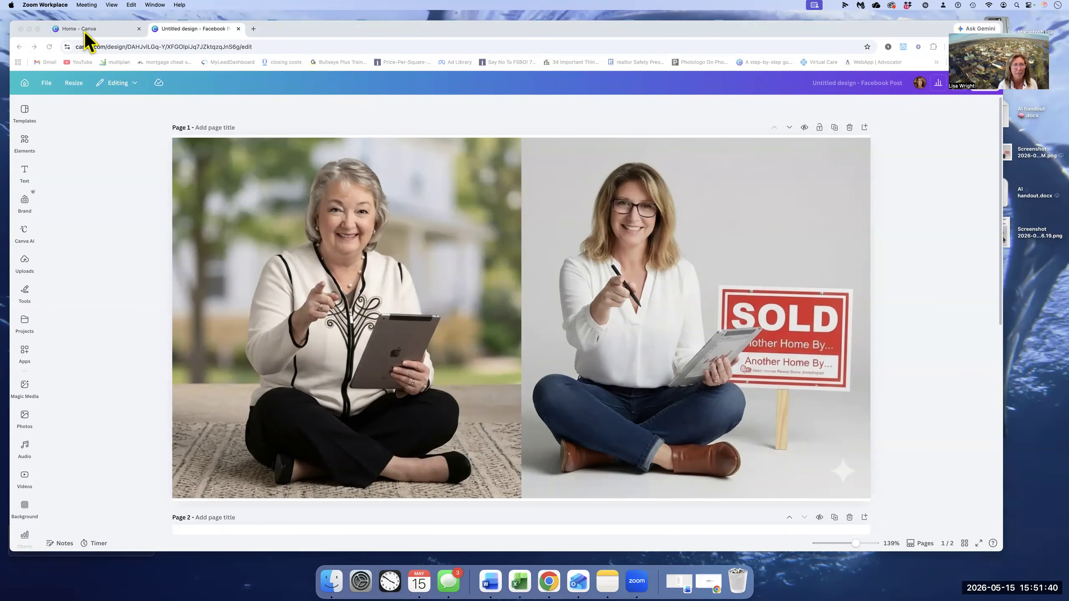
# - Open the Canva home page and look through the recent designs
pyautogui.click(108, 28)
pyautogui.click(107, 28)
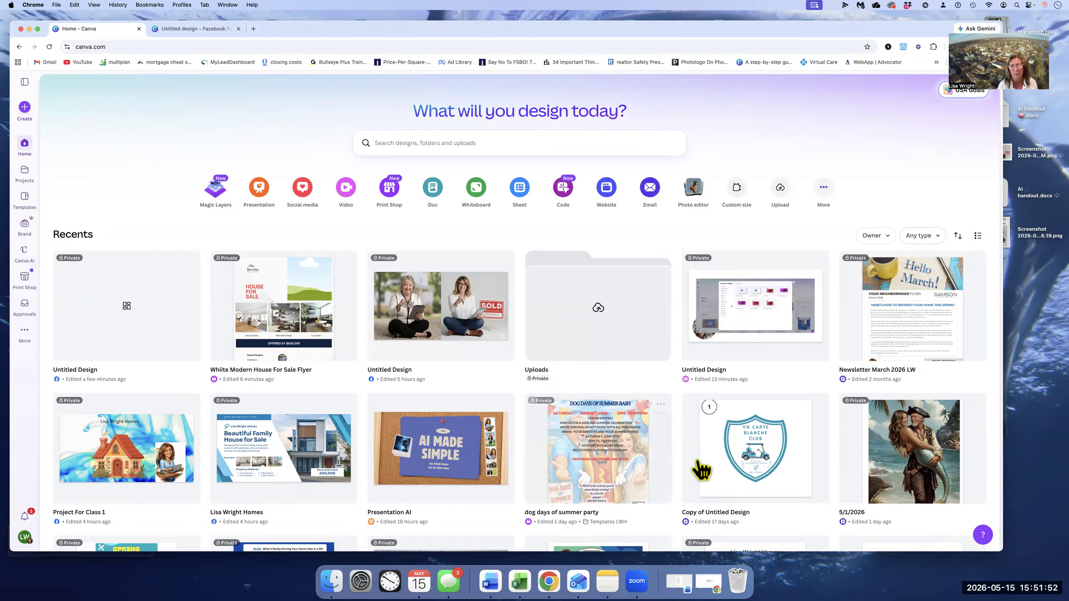
pyautogui.scroll(-5, 683, 416)
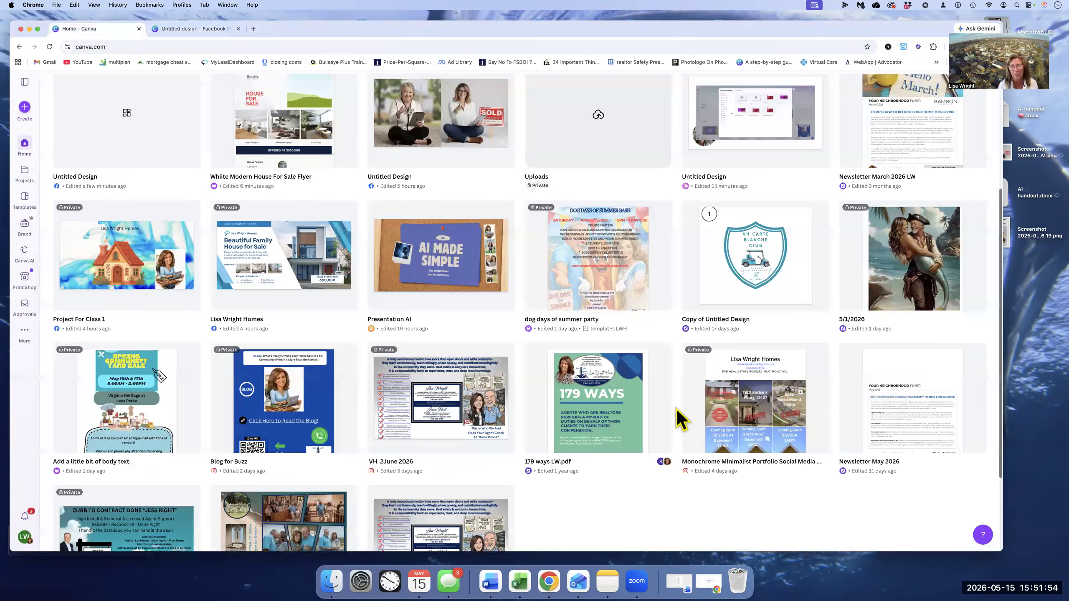
pyautogui.scroll(5, 679, 418)
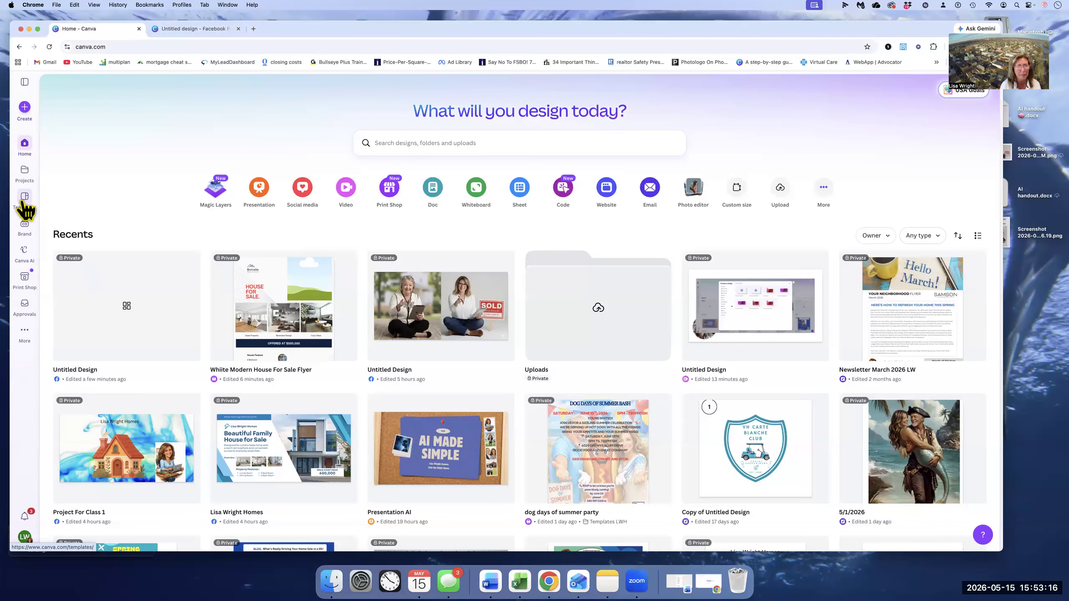
# - Search the template library for "house for sale"
pyautogui.click(24, 202)
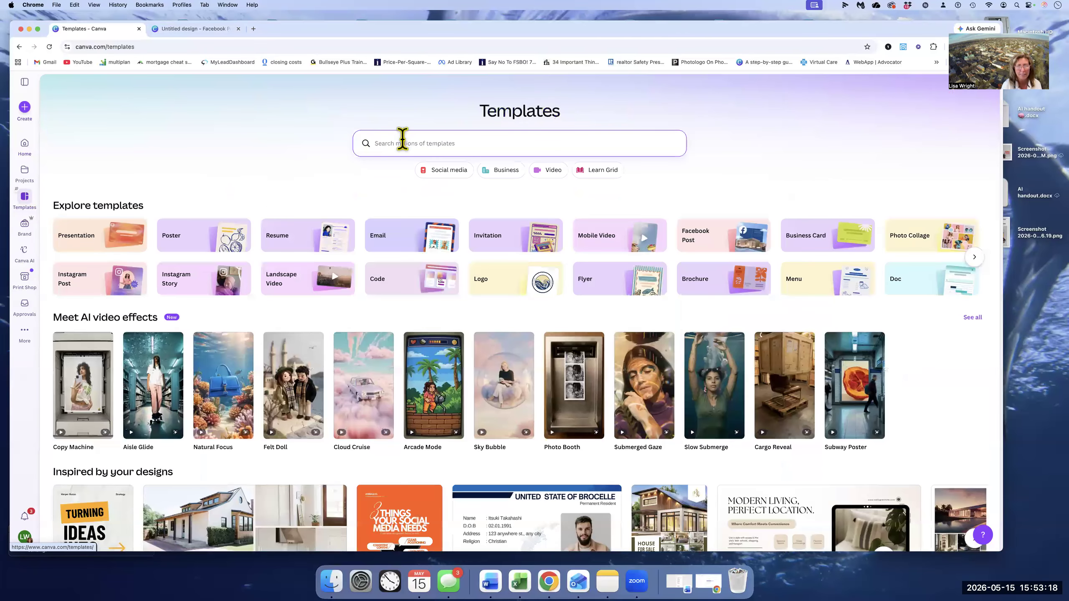
pyautogui.click(402, 139)
pyautogui.write('house')
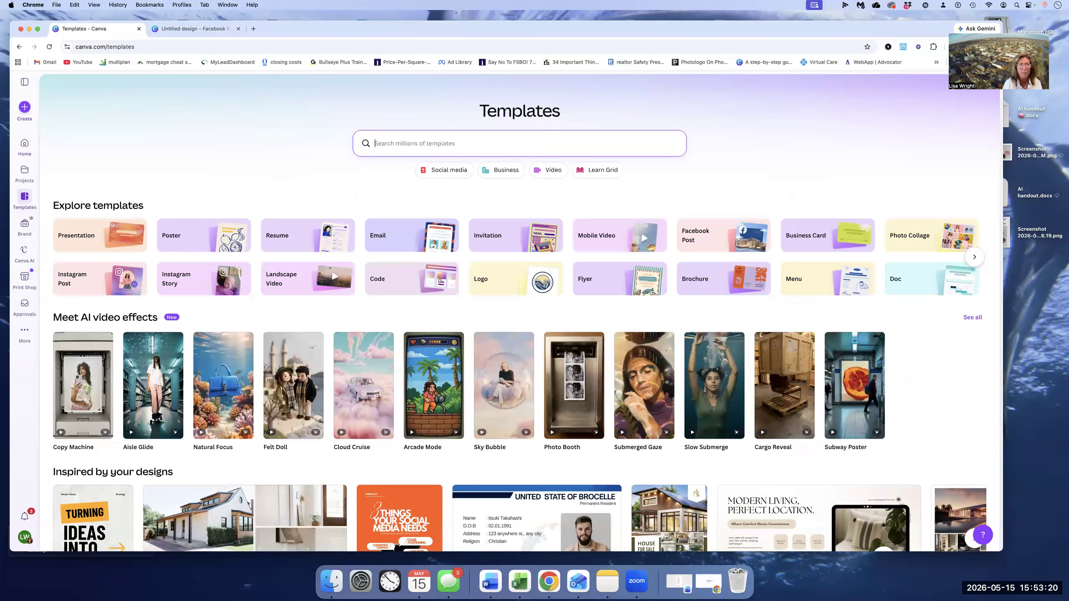
pyautogui.write(' for')
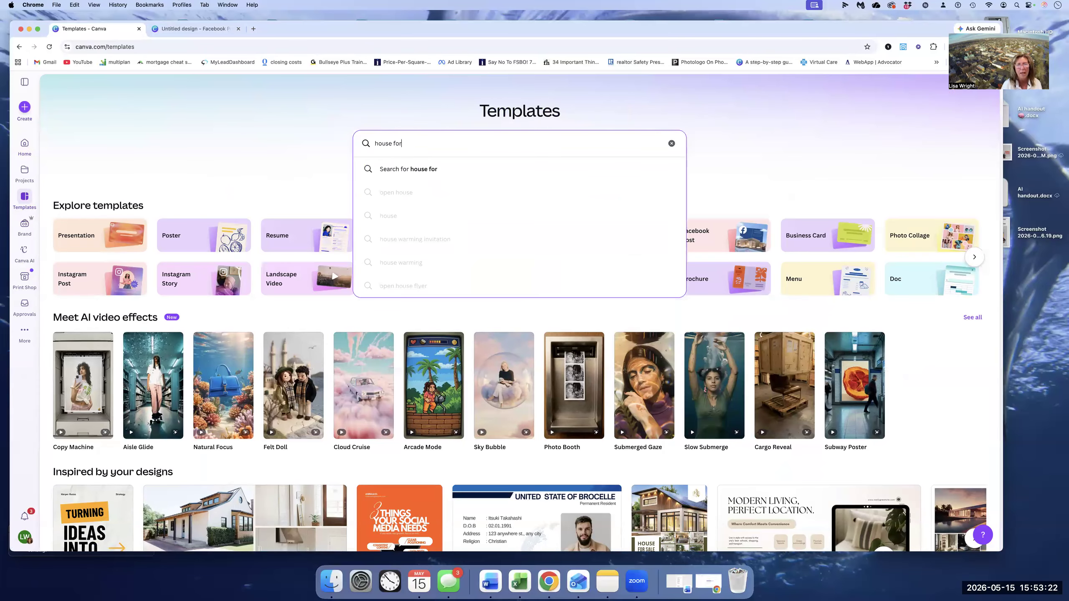
pyautogui.write(' sale')
pyautogui.press('Return')
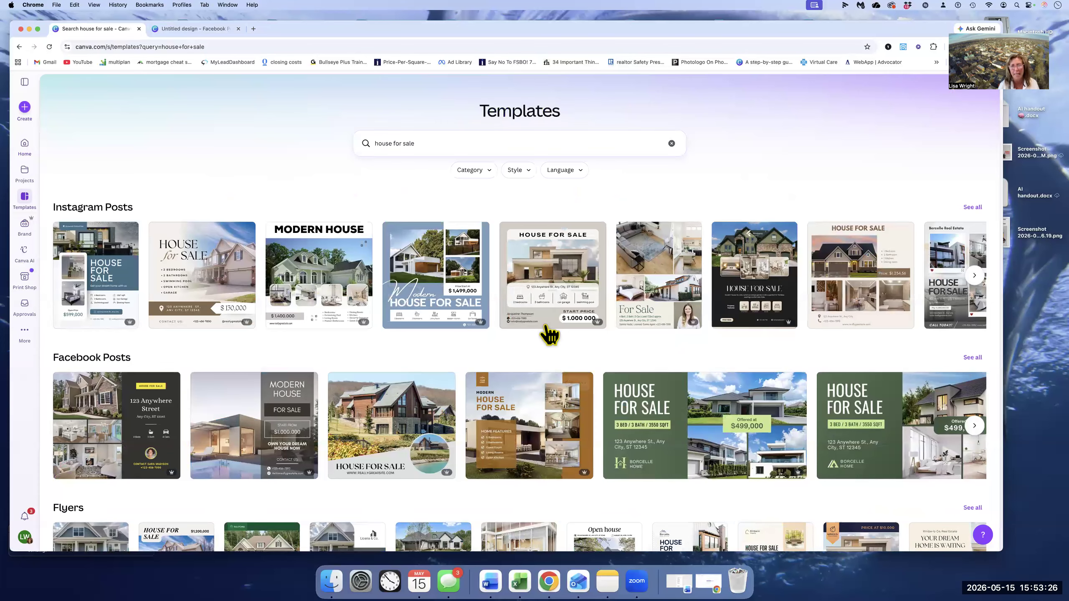
# - Browse the matching templates and open the "Beige Brown Simple Collage House For Sale Real Estate Instagram Post" template for customizing
pyautogui.scroll(-5, 549, 336)
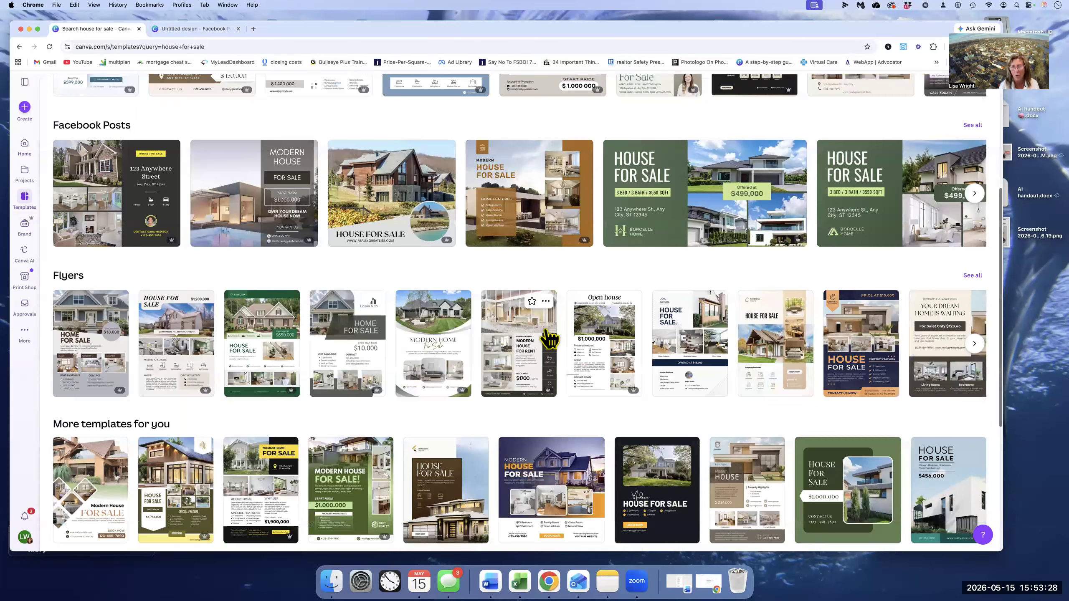
pyautogui.scroll(5, 549, 337)
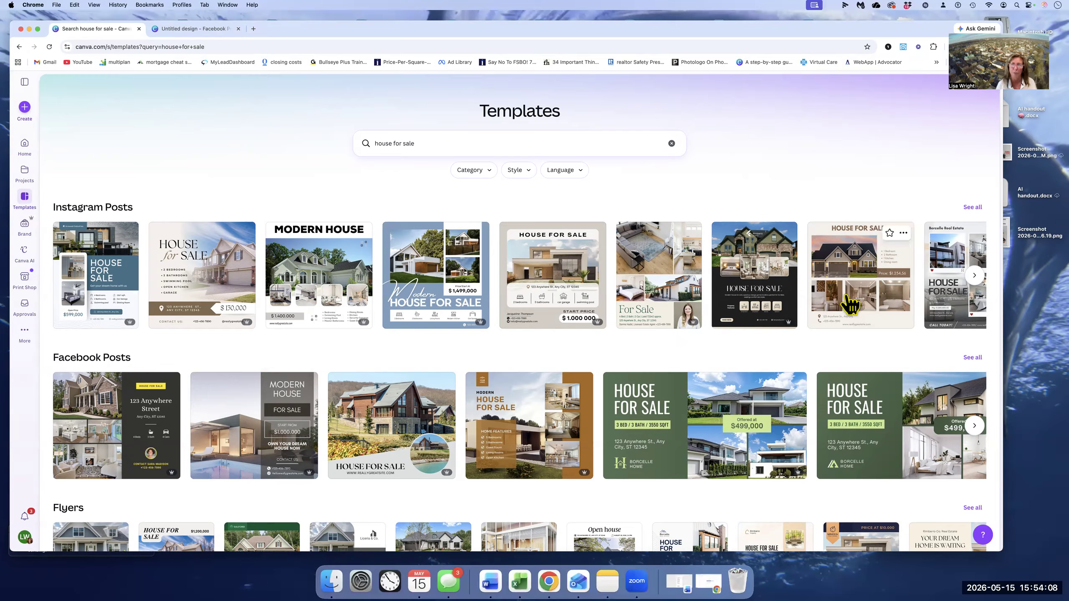
pyautogui.click(866, 273)
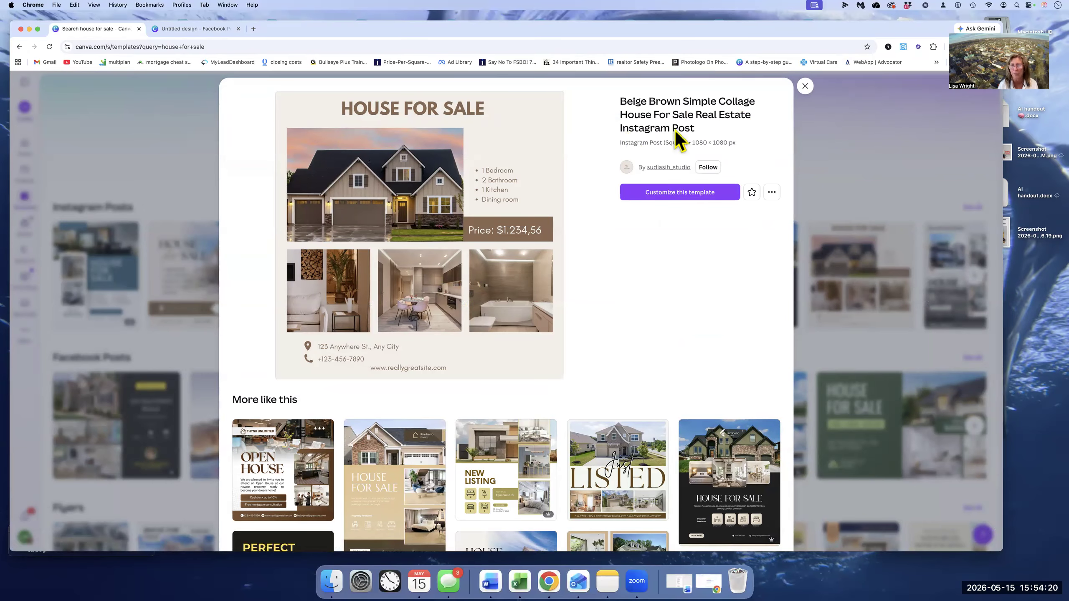
pyautogui.click(656, 194)
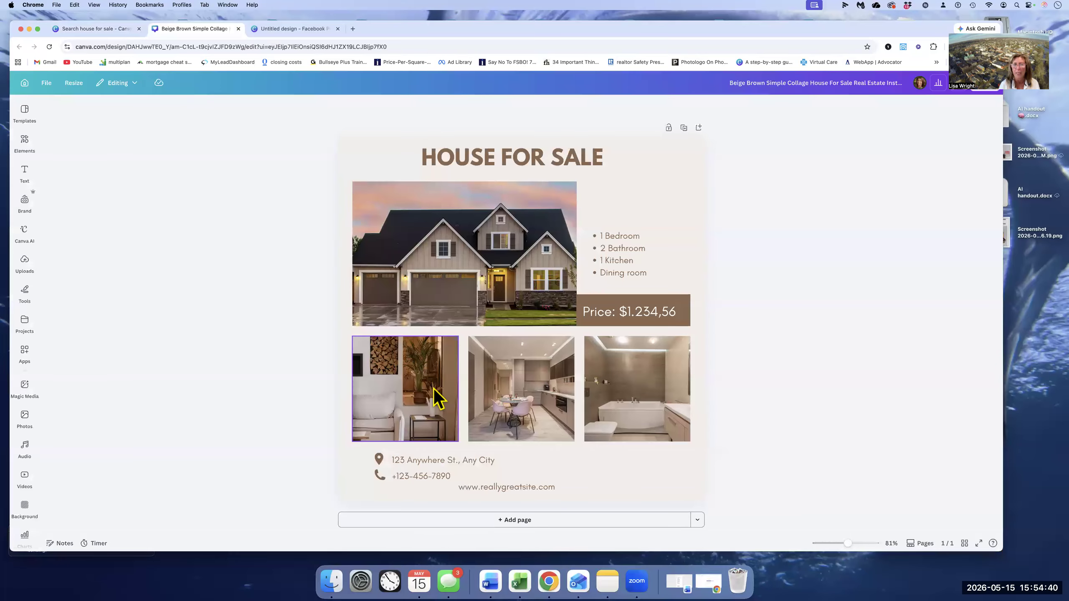
# - Delete the main house photo from its frame and change the price text to "Price: $600,000"
pyautogui.click(448, 300)
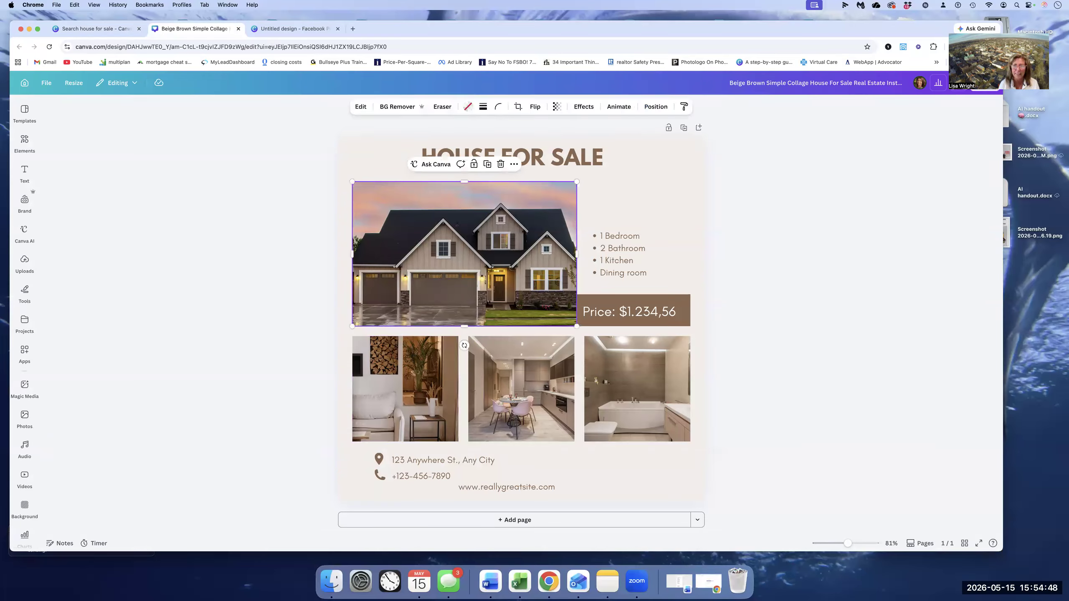
pyautogui.press('Delete')
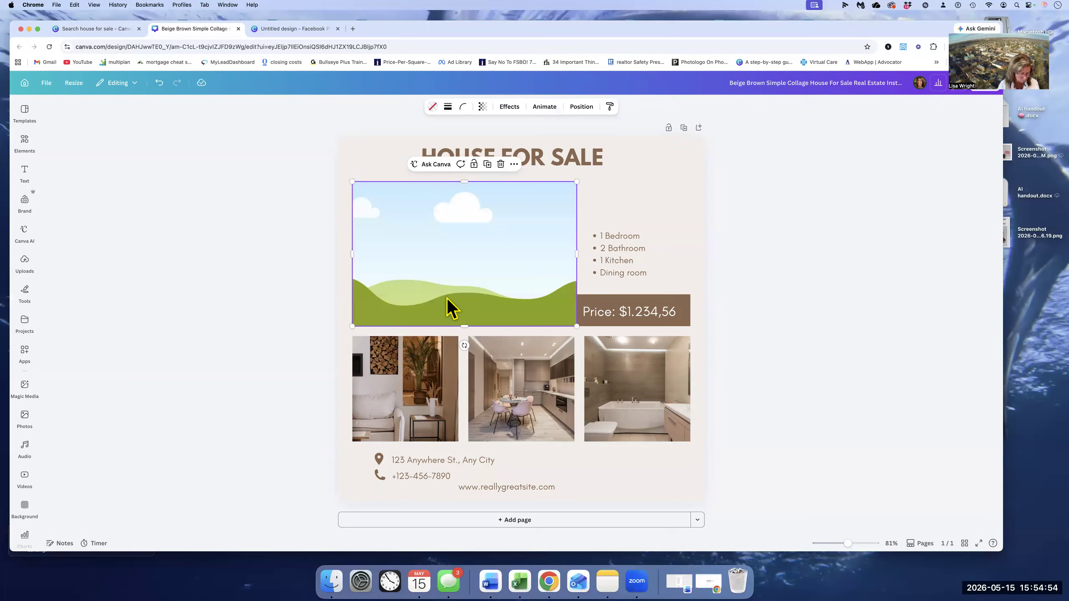
pyautogui.doubleClick(646, 311)
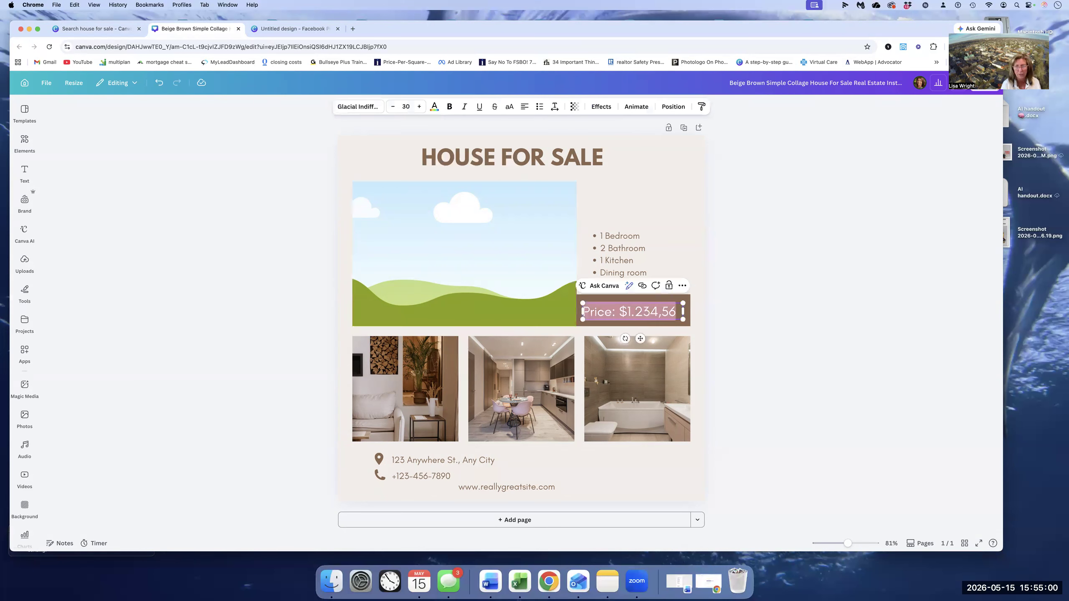
pyautogui.write('Price')
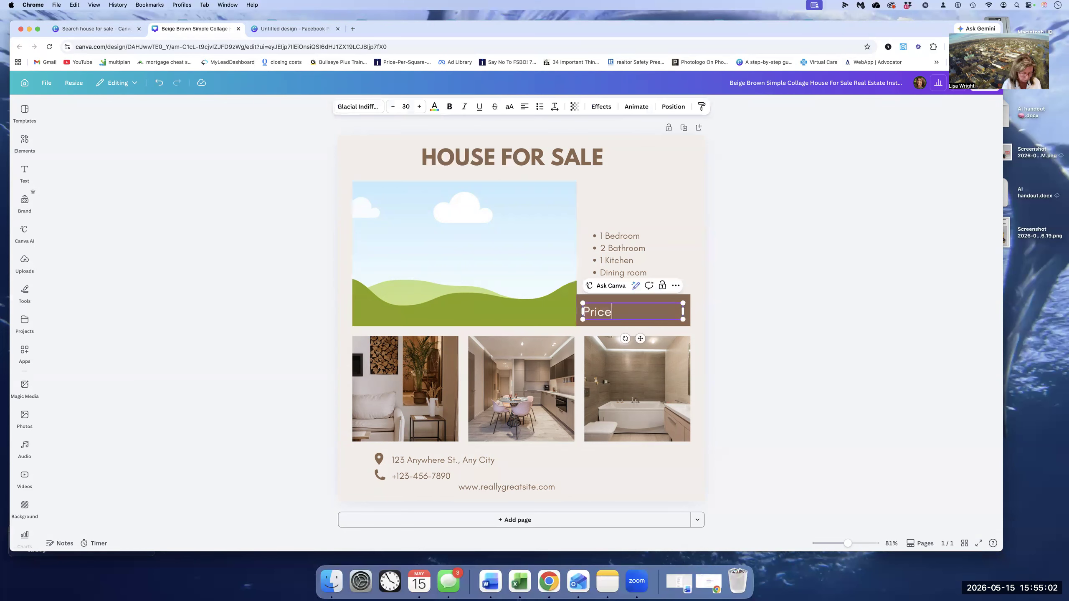
pyautogui.write(': $600,000')
pyautogui.click(391, 169)
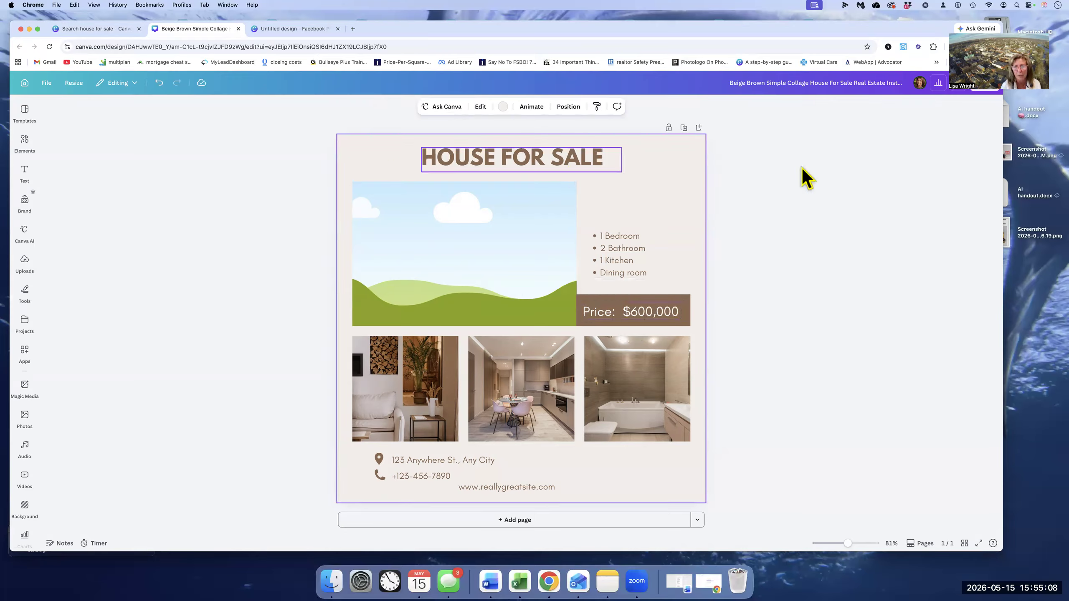
# - Inspect the heading and the bedroom, bathroom, kitchen and dining room lines as separate text elements
pyautogui.click(586, 163)
pyautogui.click(609, 236)
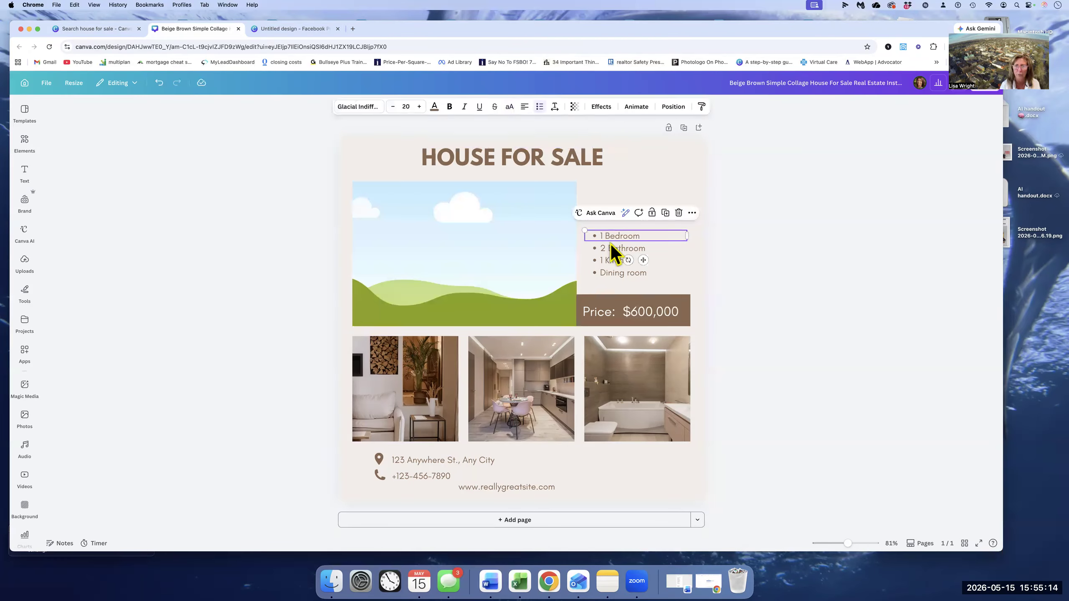
pyautogui.click(611, 248)
pyautogui.click(614, 259)
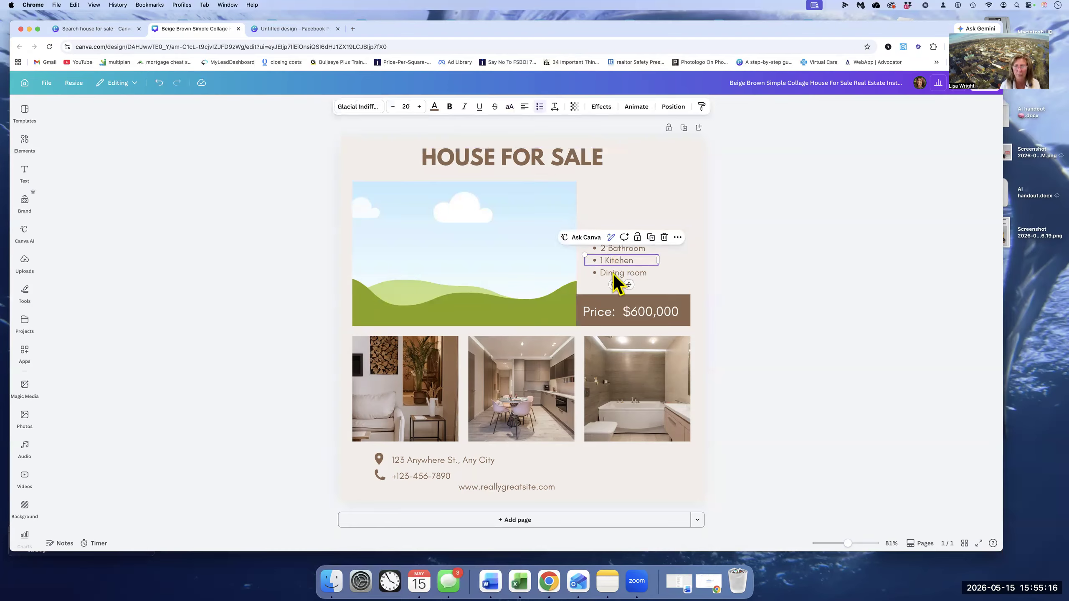
pyautogui.click(614, 272)
# - Try blue and coral red as the page background color and restore the original beige
pyautogui.click(659, 185)
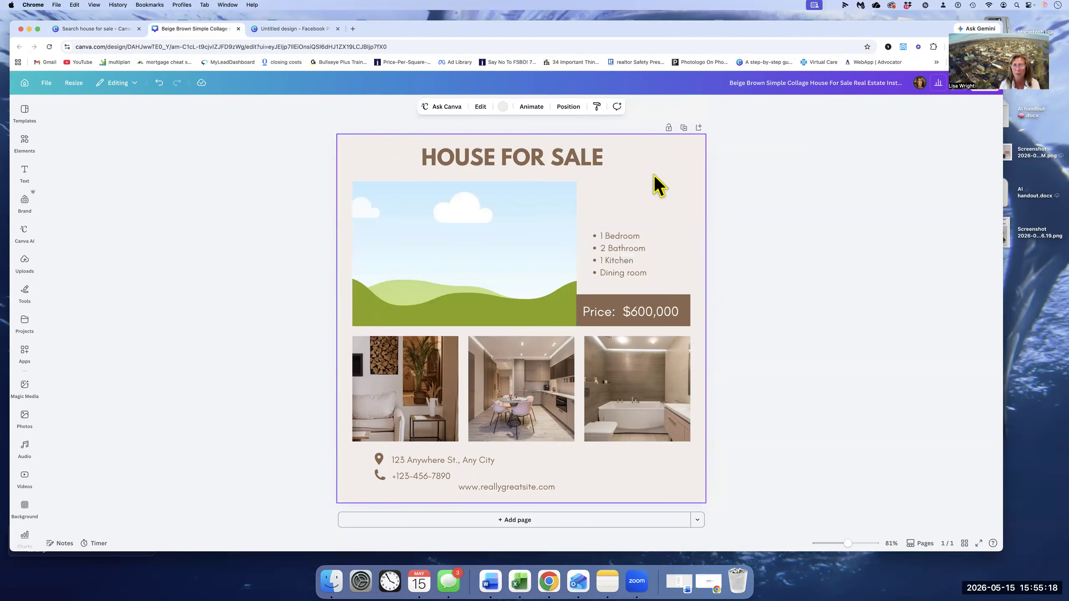
pyautogui.click(503, 108)
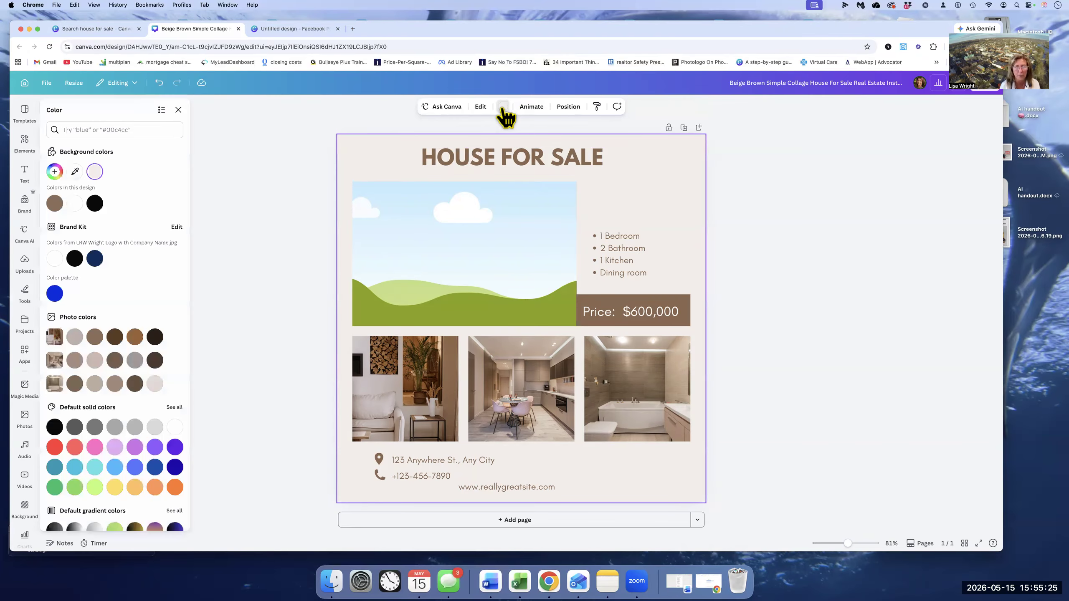
pyautogui.click(54, 204)
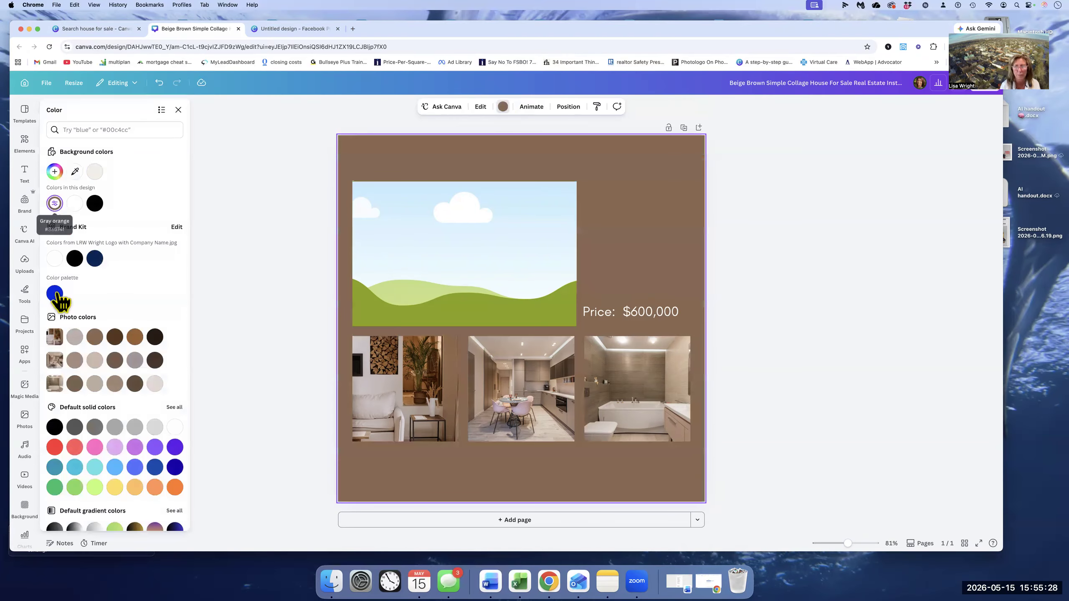
pyautogui.click(74, 447)
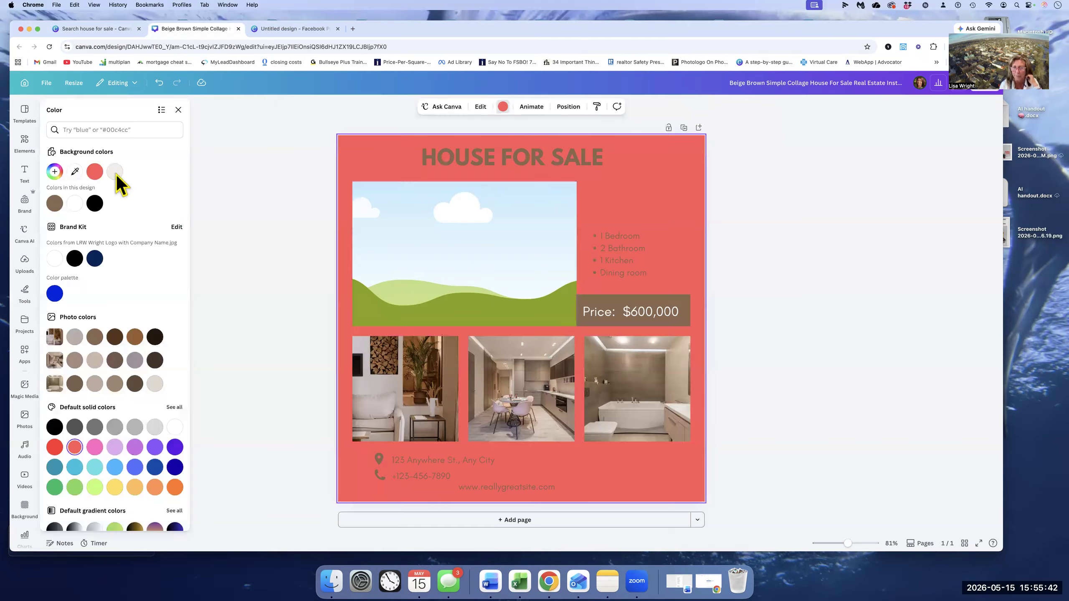
pyautogui.press('super+z')
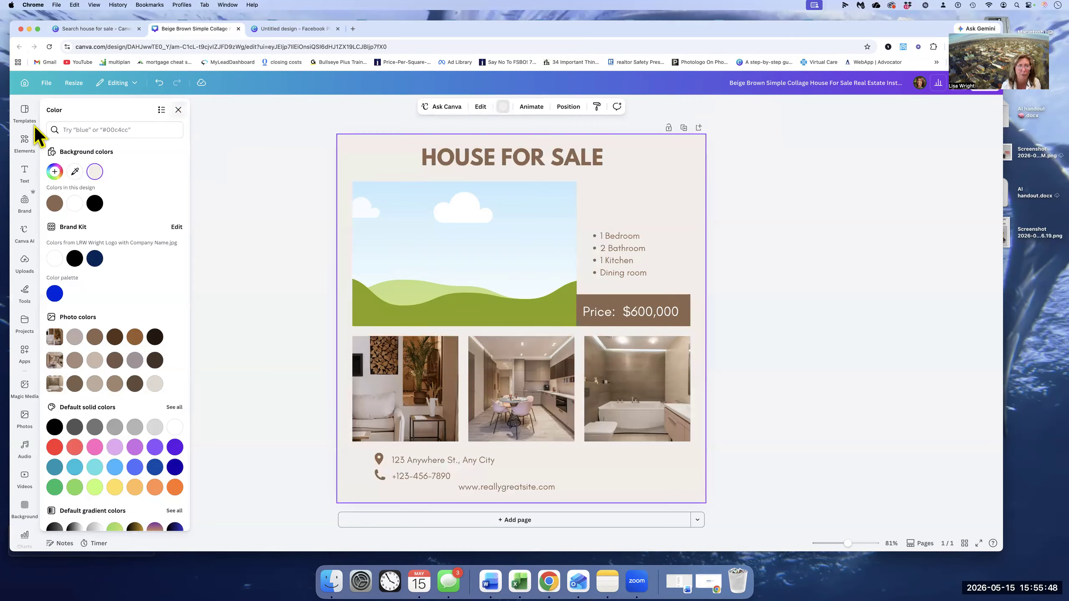
pyautogui.click(178, 110)
# - Return to the home page and create a new blank Facebook Post (Landscape) design
pyautogui.click(24, 112)
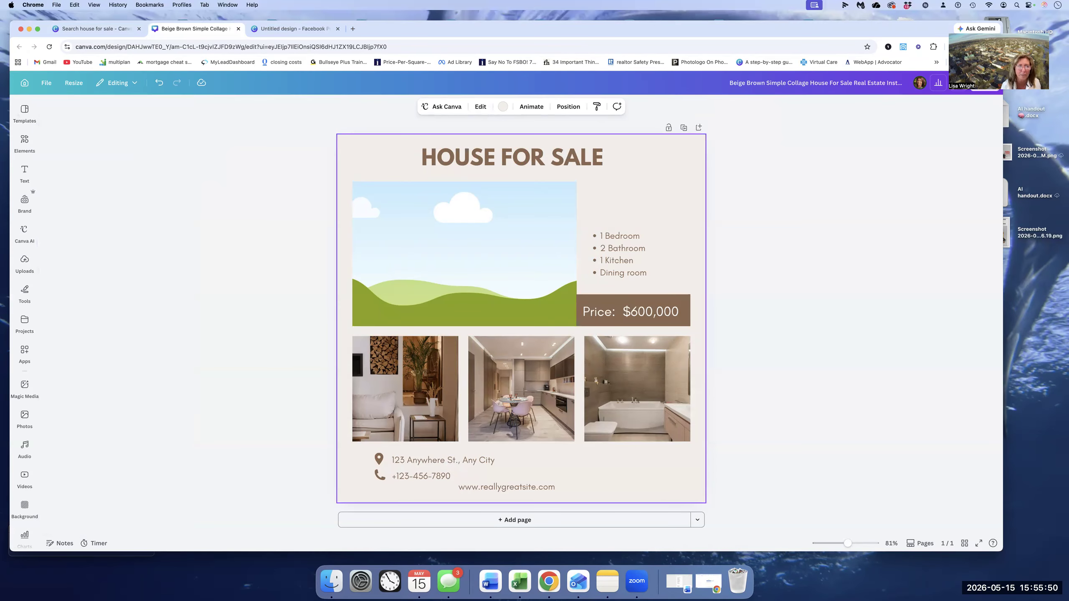
pyautogui.click(24, 83)
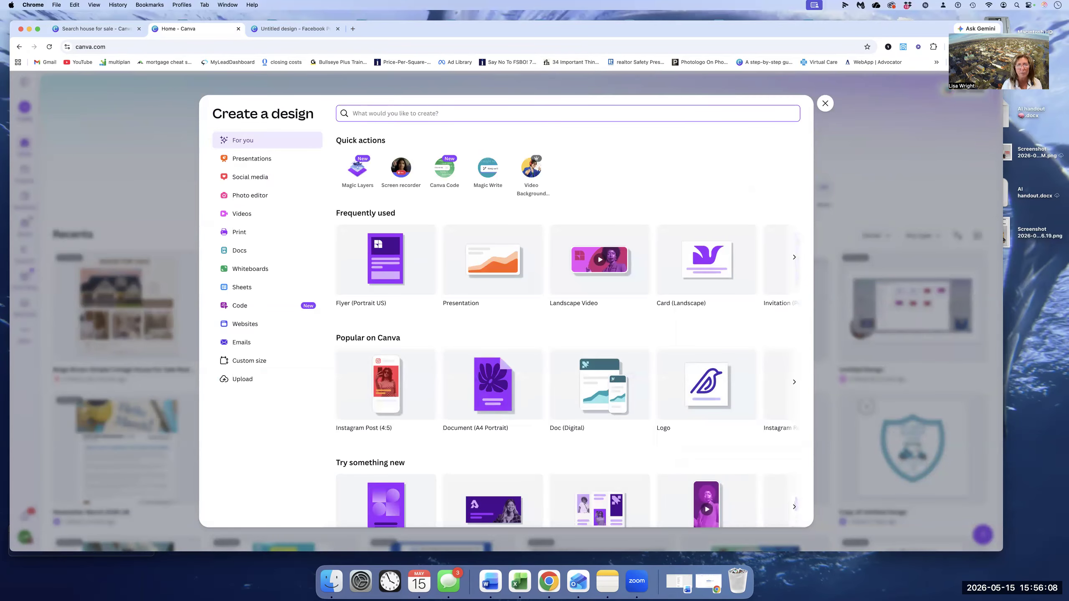
pyautogui.write('facebook post')
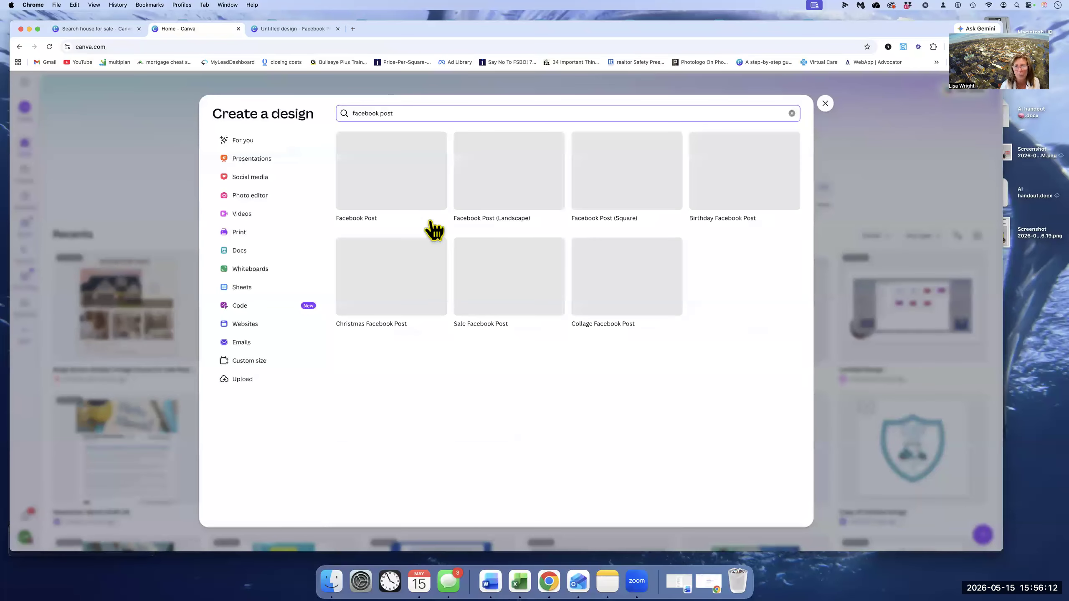
pyautogui.click(509, 182)
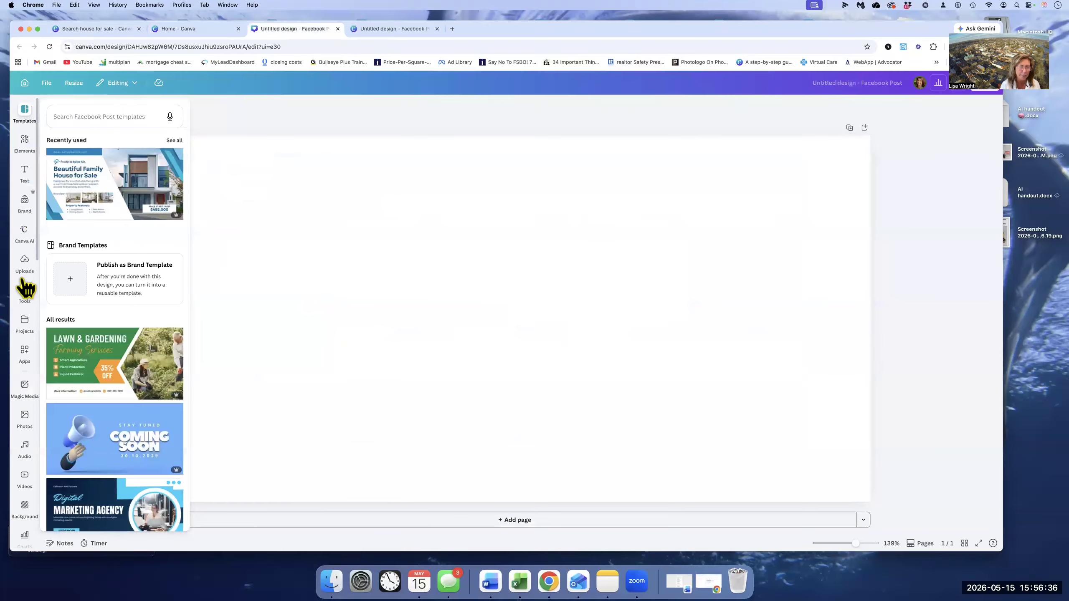
# - Try the white and dark wood plank backgrounds on the blank page, and apply the green grass texture as its background
pyautogui.click(24, 509)
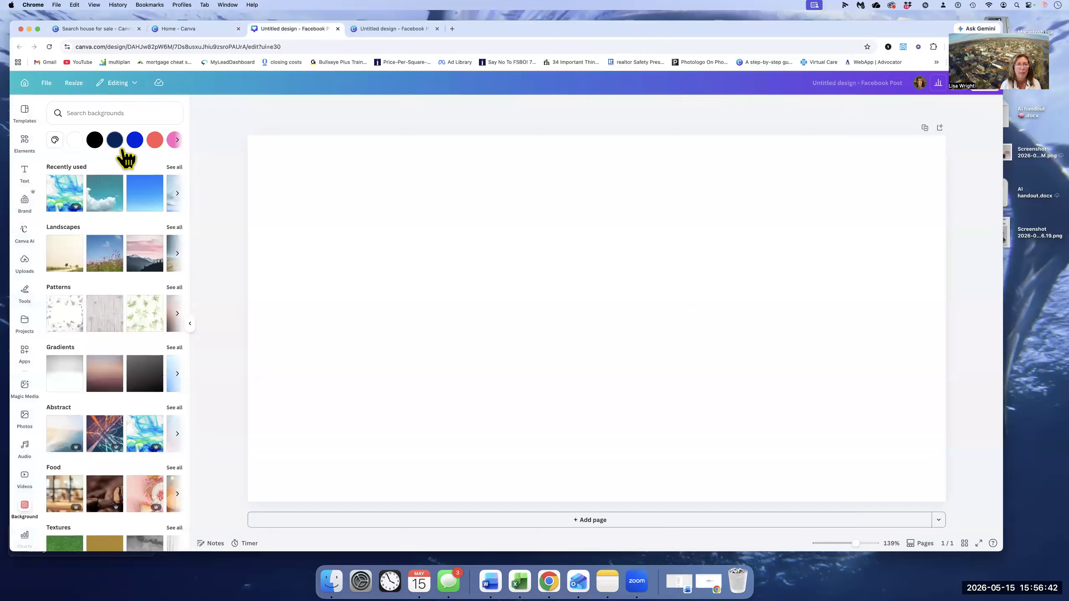
pyautogui.click(177, 140)
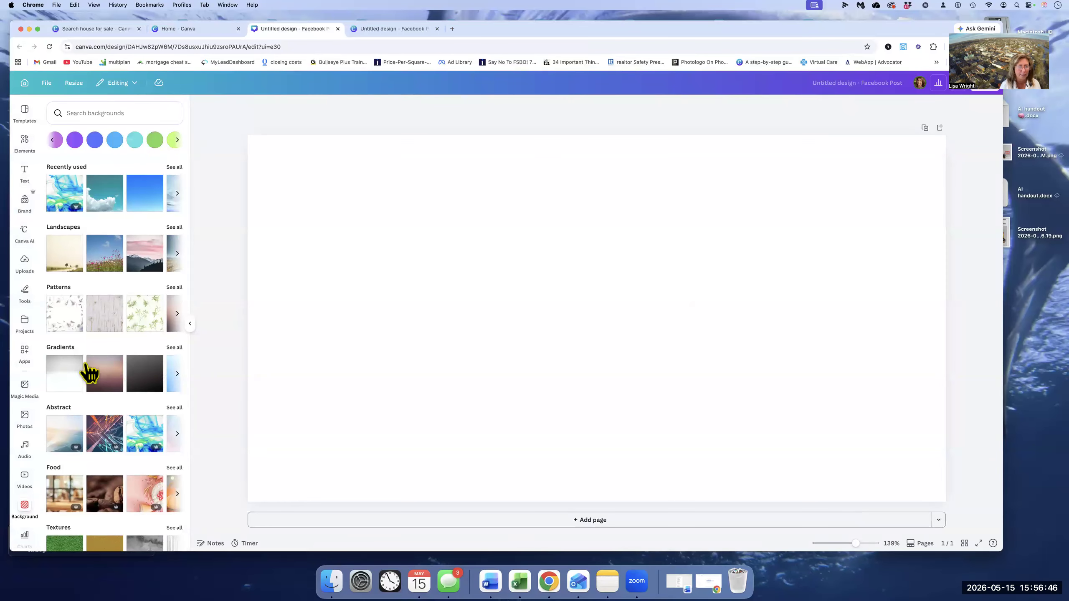
pyautogui.scroll(-2, 110, 447)
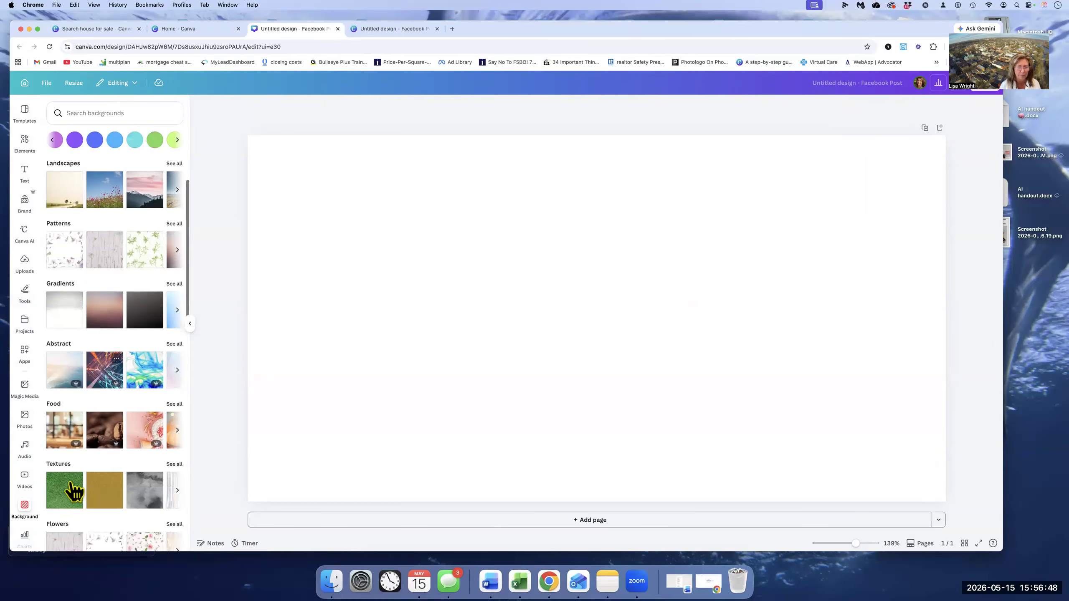
pyautogui.scroll(-5, 122, 485)
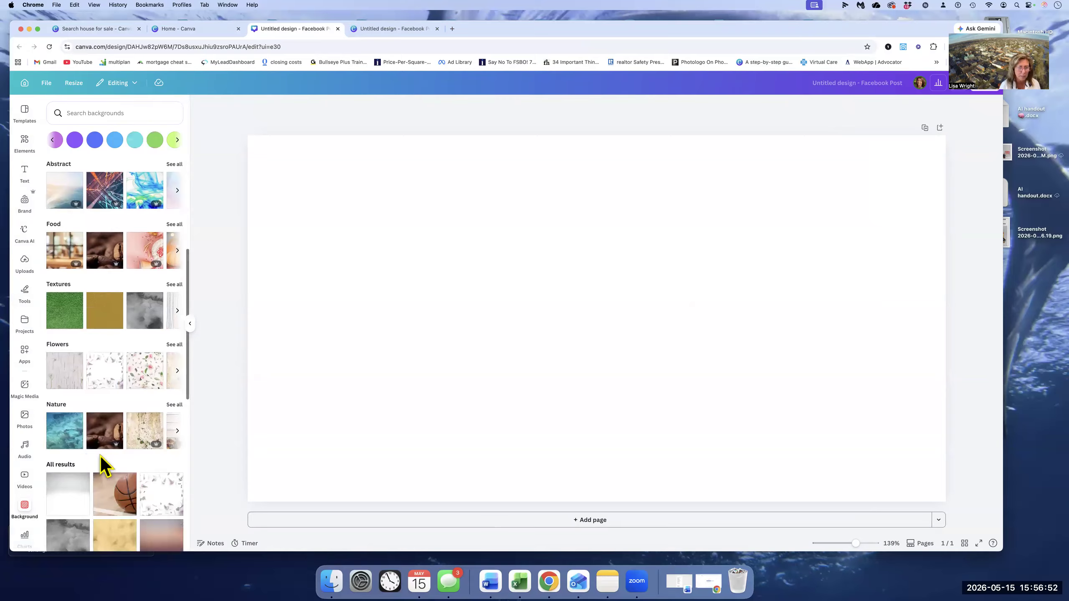
pyautogui.scroll(-2, 92, 518)
pyautogui.moveTo(72, 525); pyautogui.dragTo(71, 526)
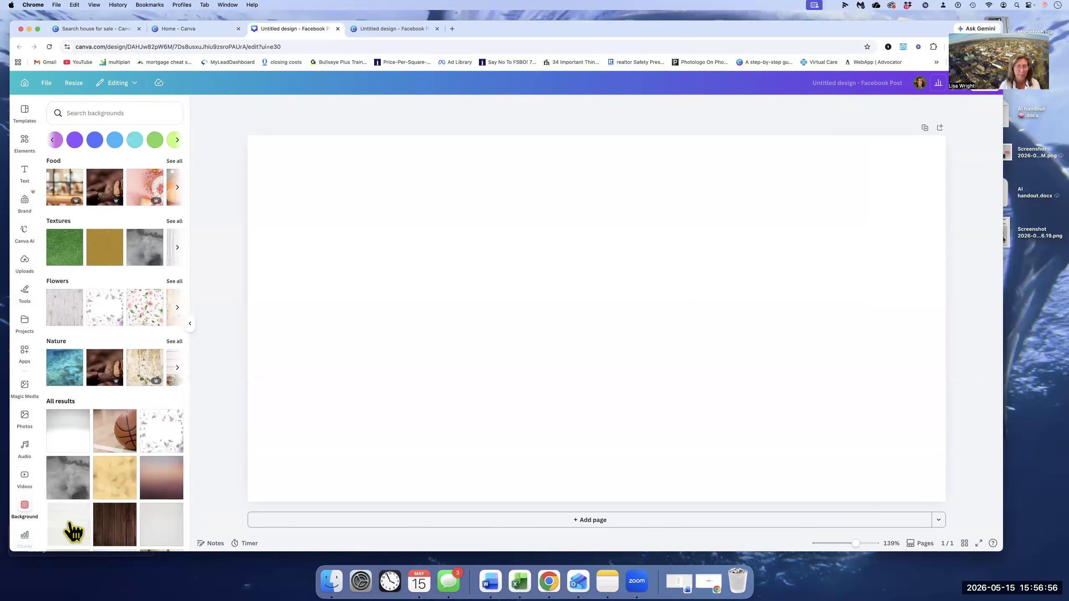
pyautogui.click(72, 530)
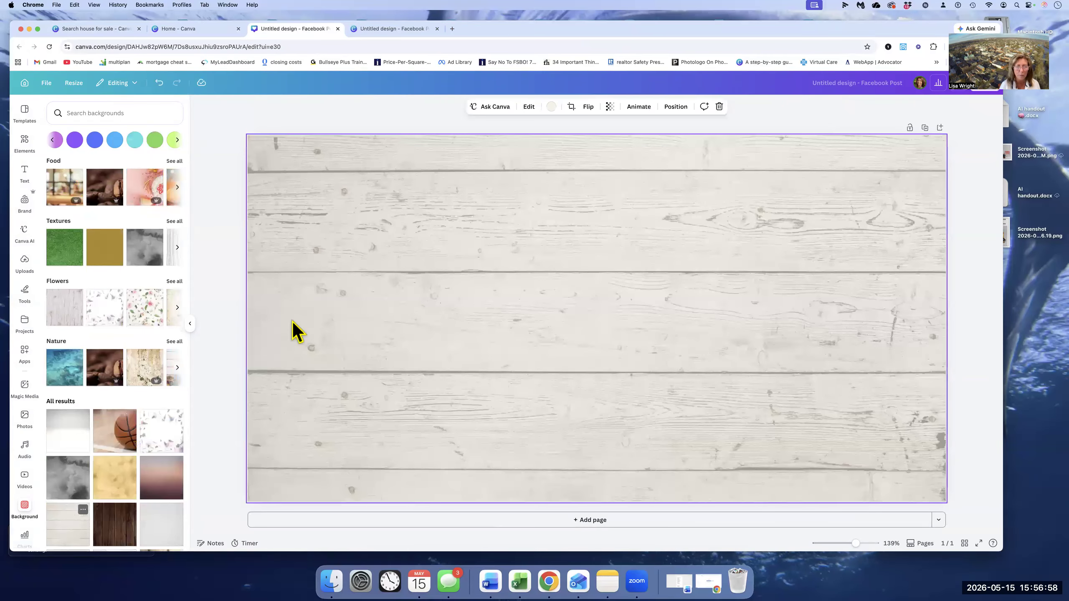
pyautogui.click(108, 533)
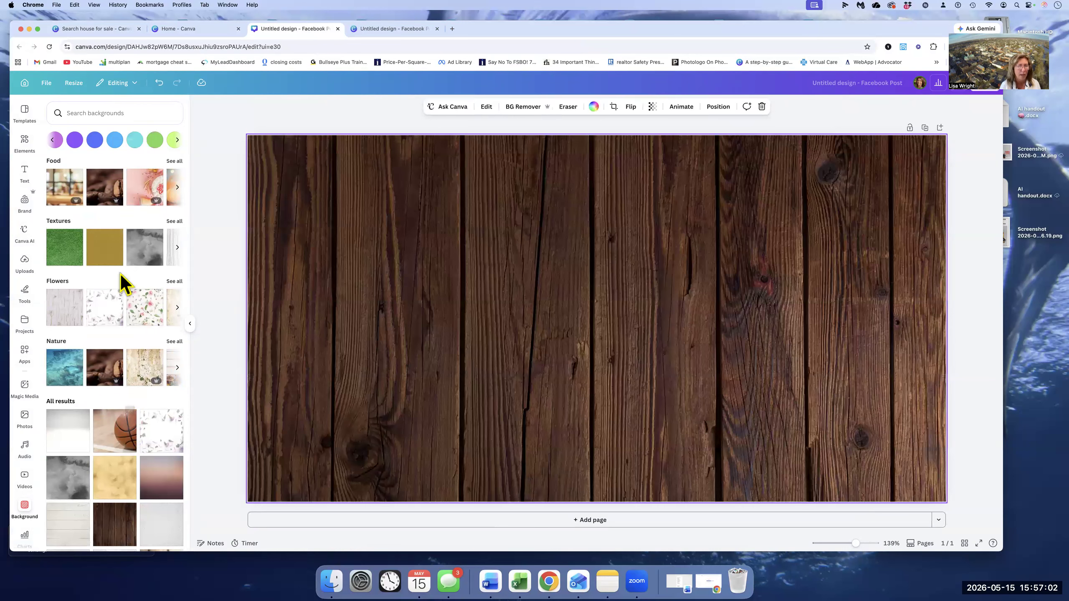
pyautogui.click(79, 261)
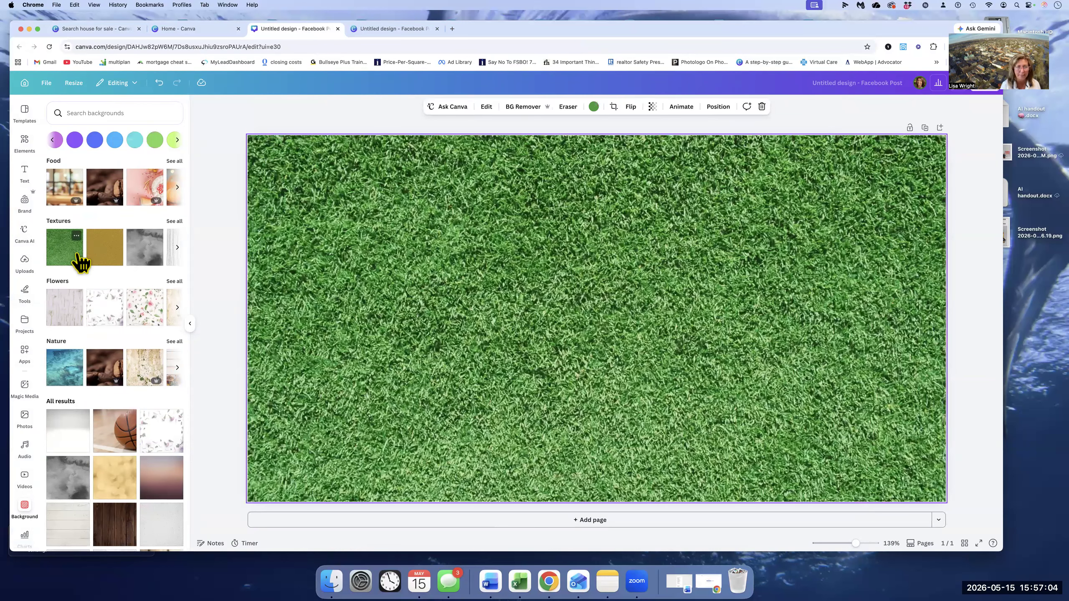
# - Change the page background to solid light blue and search the element graphics for "house"
pyautogui.click(115, 139)
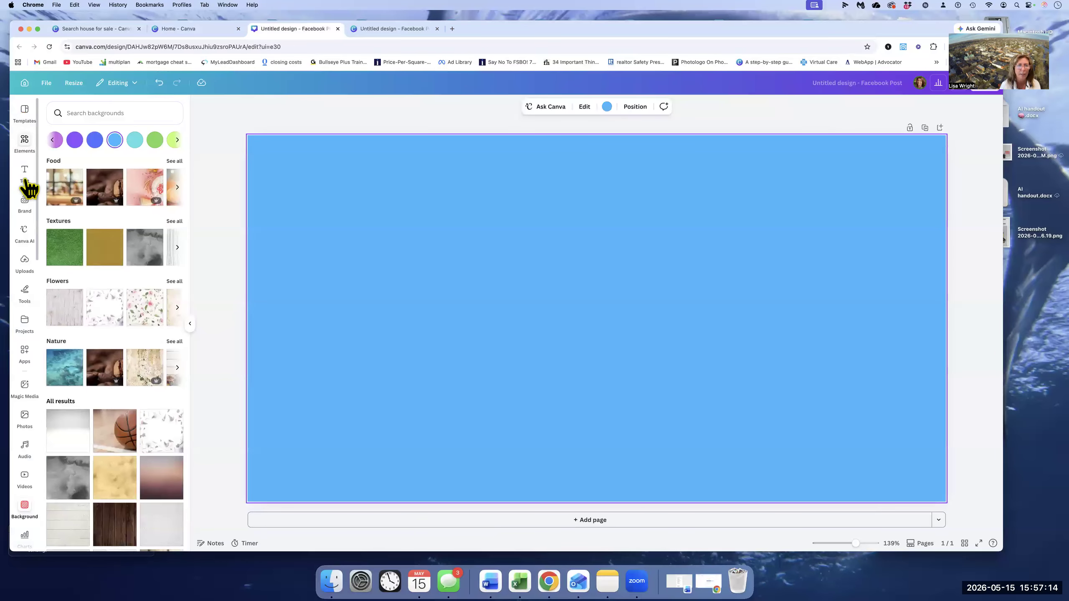
pyautogui.click(26, 143)
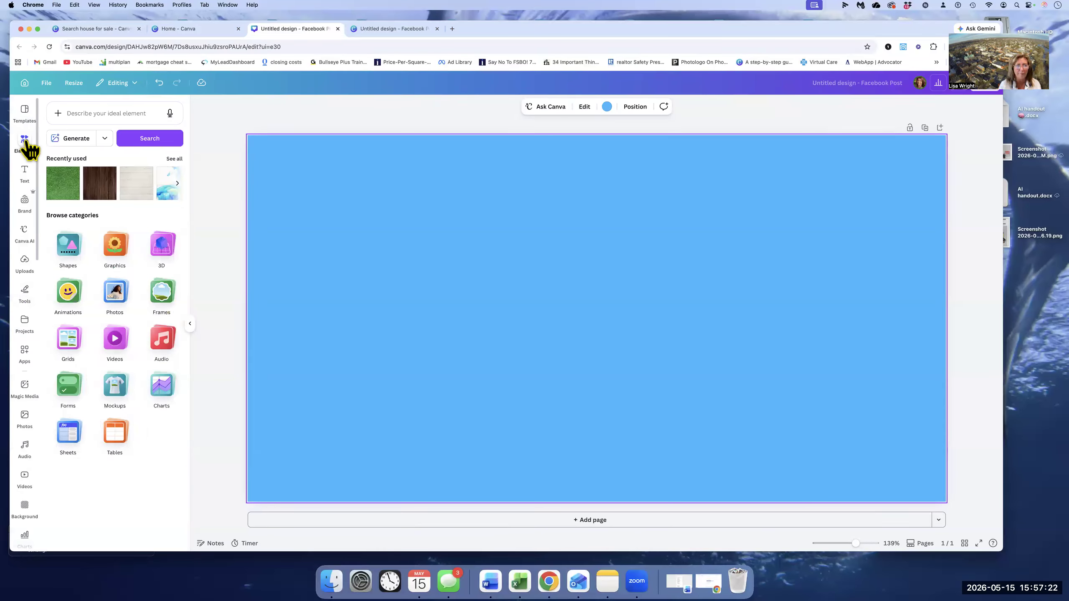
pyautogui.click(92, 114)
pyautogui.write('house')
pyautogui.click(174, 208)
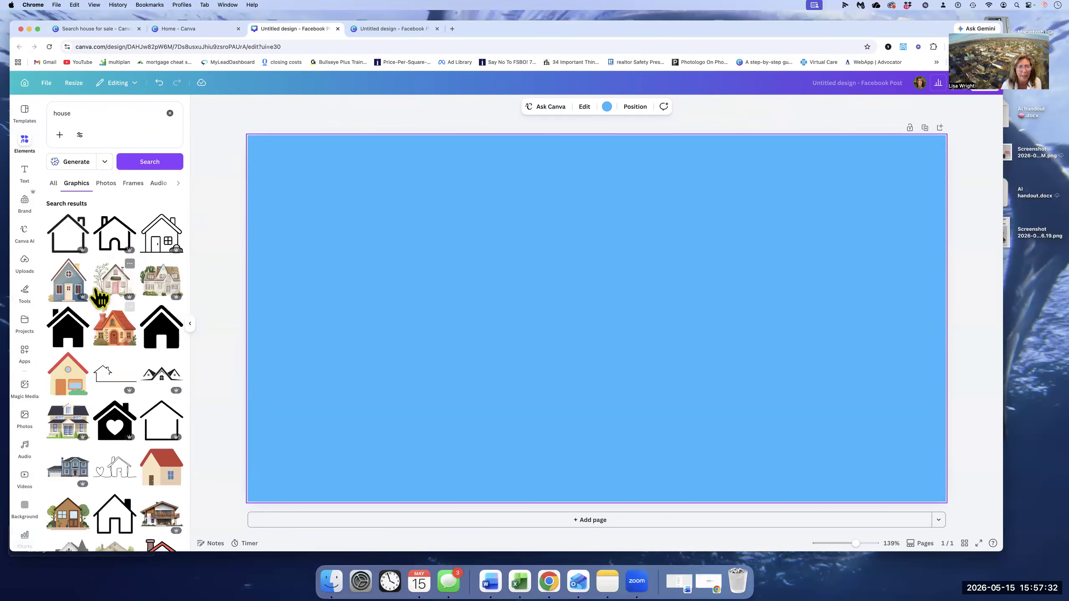
# - Add the brown house graphic with two trees, shrink it and place it at the bottom center of the page
pyautogui.scroll(-2, 119, 421)
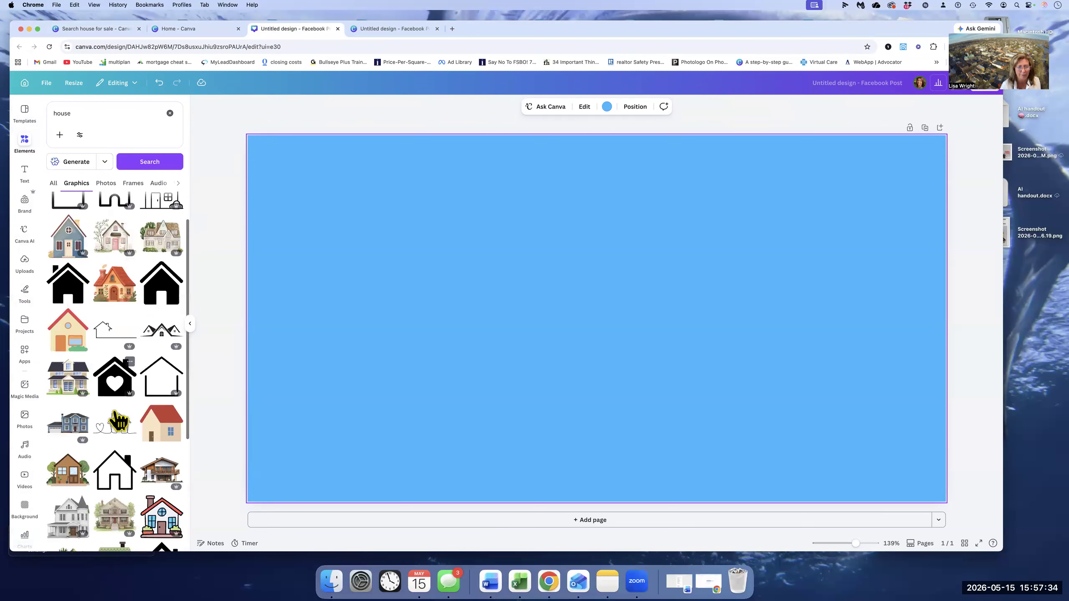
pyautogui.scroll(-3, 119, 422)
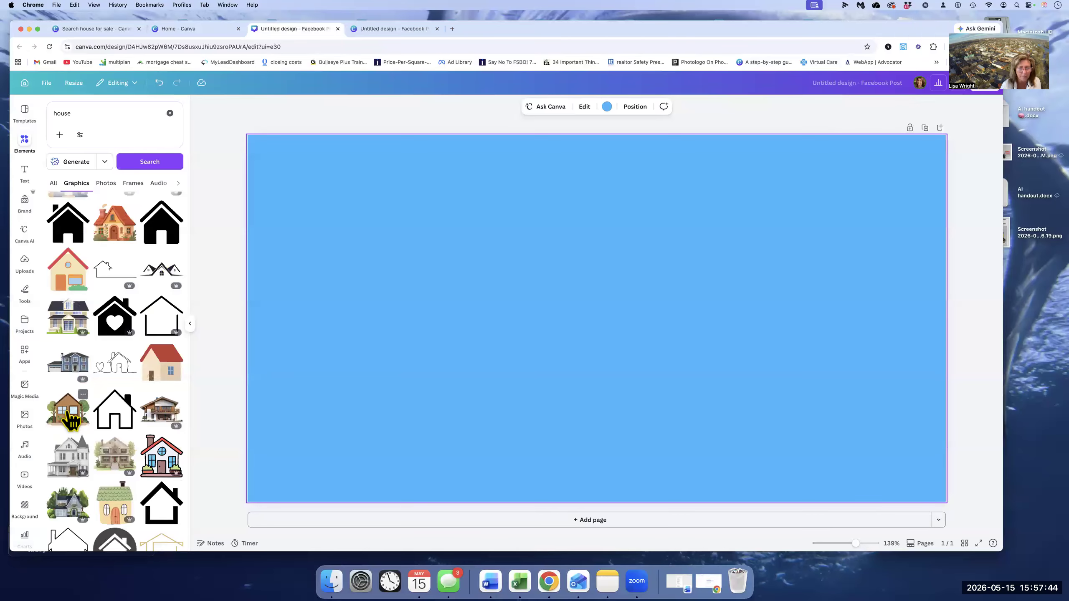
pyautogui.click(69, 417)
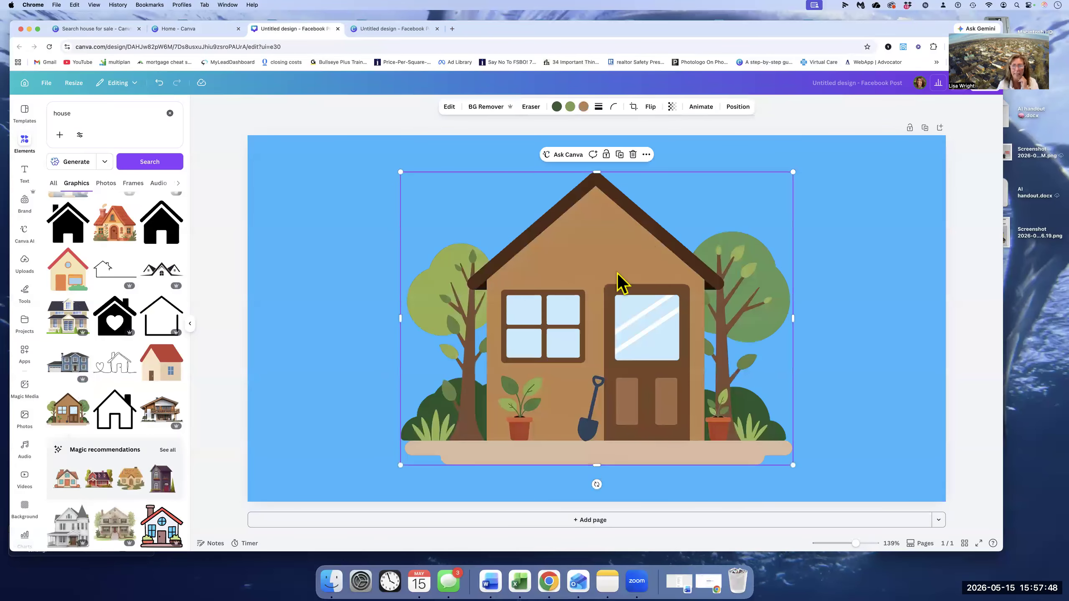
pyautogui.moveTo(557, 286); pyautogui.dragTo(509, 297)
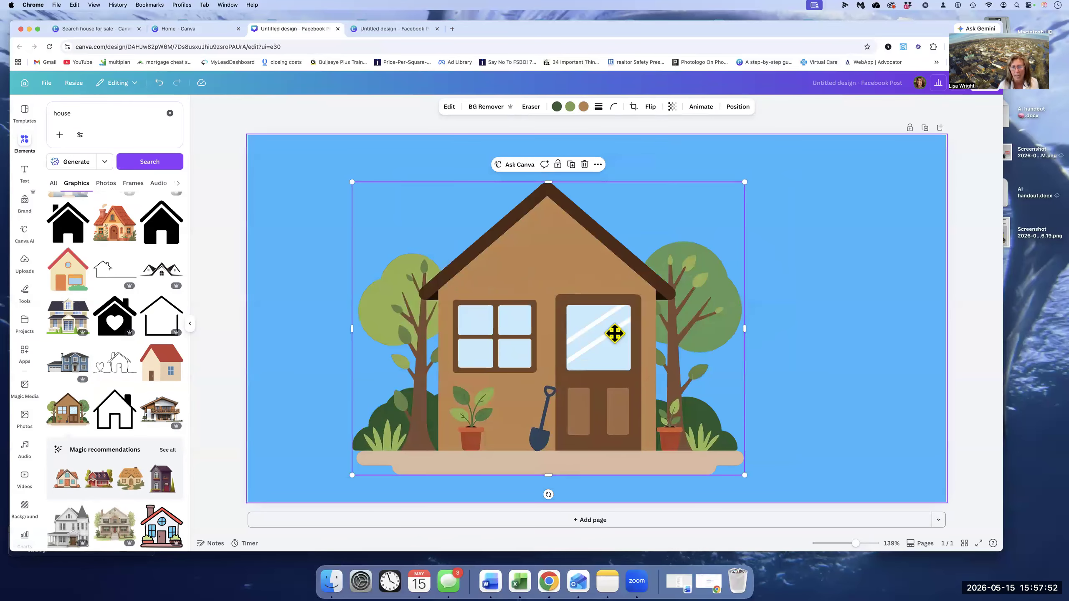
pyautogui.moveTo(383, 204); pyautogui.dragTo(553, 315)
pyautogui.moveTo(652, 372); pyautogui.dragTo(572, 414)
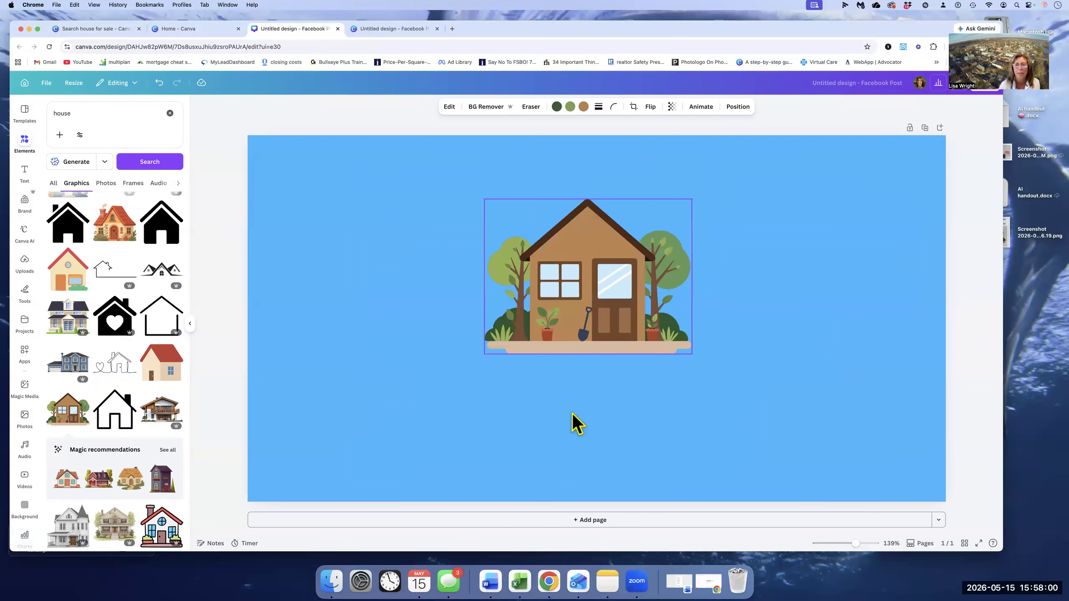
pyautogui.click(285, 230)
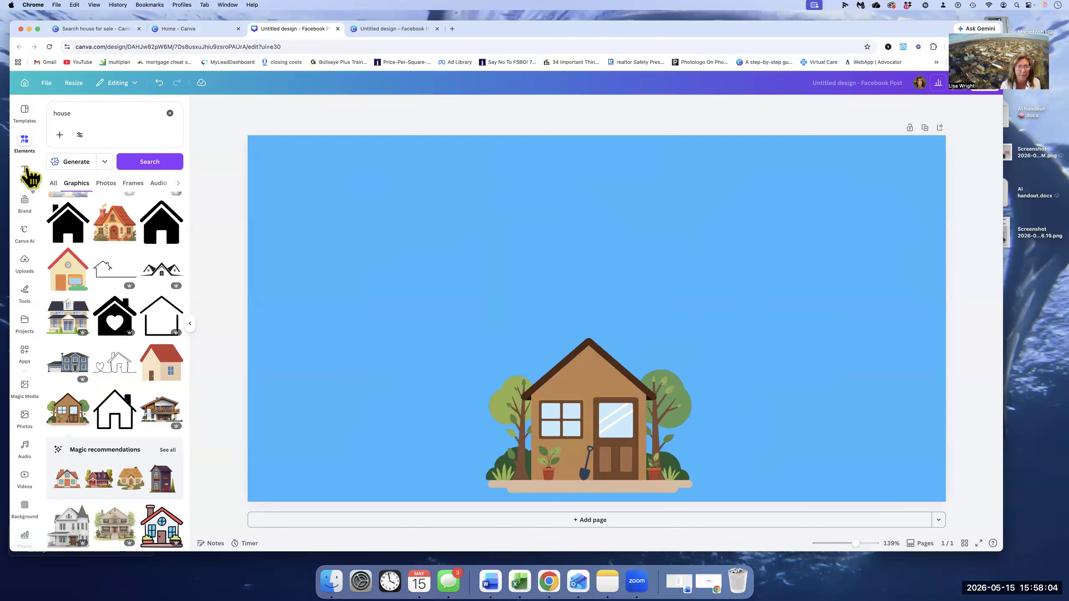
# - Add a subheading text box and move it to the top center of the page, above the house
pyautogui.click(29, 173)
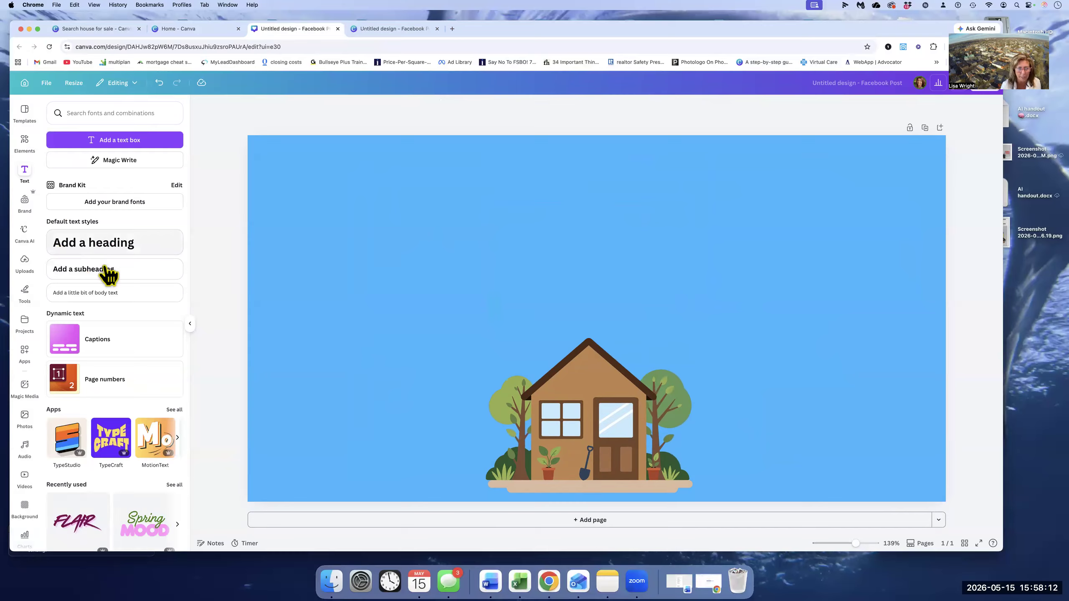
pyautogui.click(101, 266)
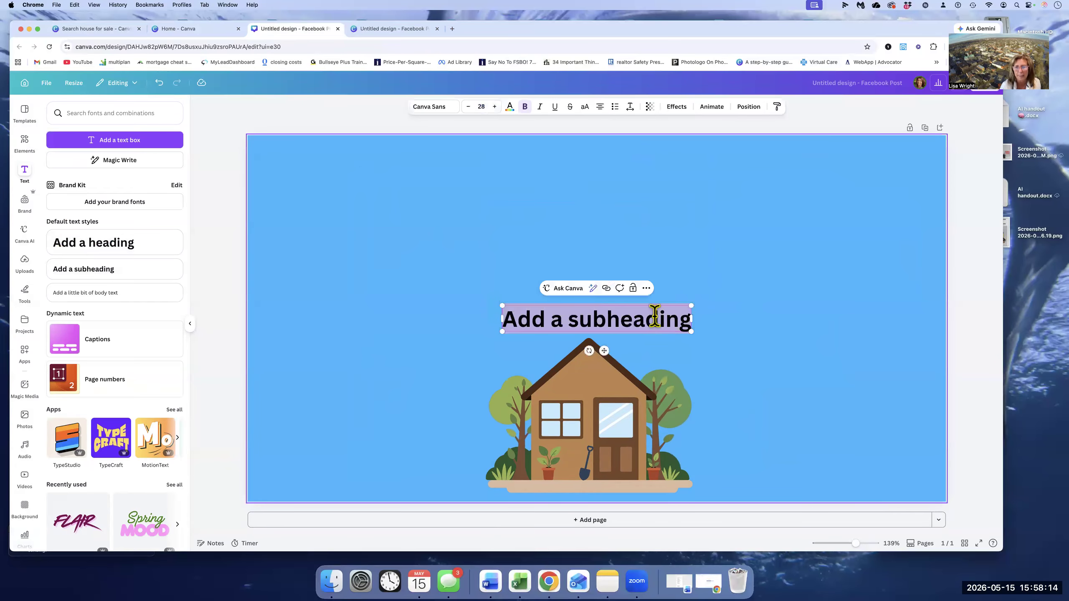
pyautogui.click(651, 337)
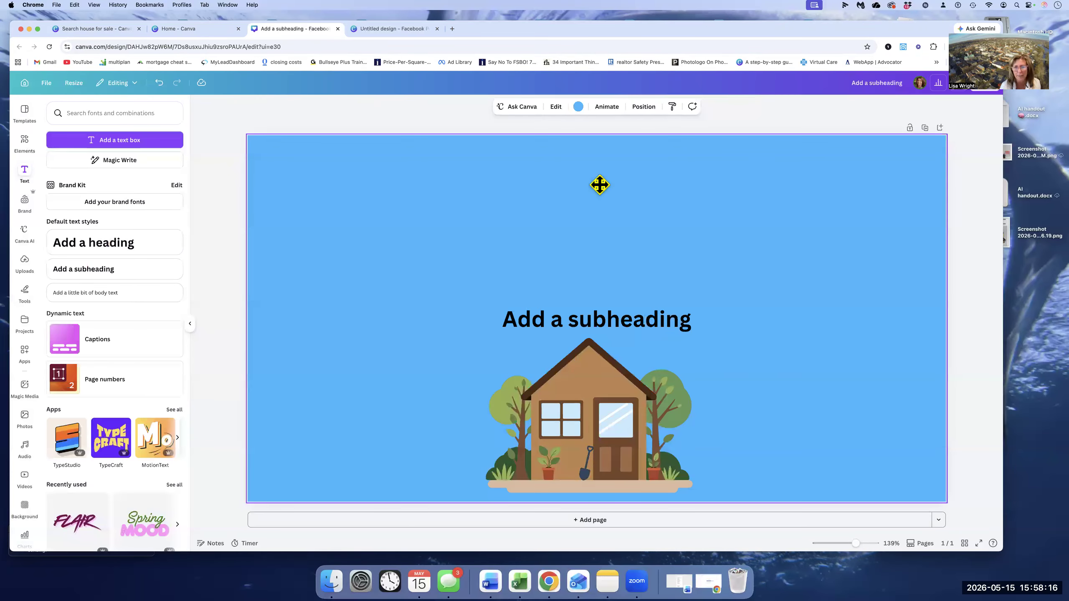
pyautogui.press('super+z')
pyautogui.moveTo(607, 249); pyautogui.dragTo(599, 184)
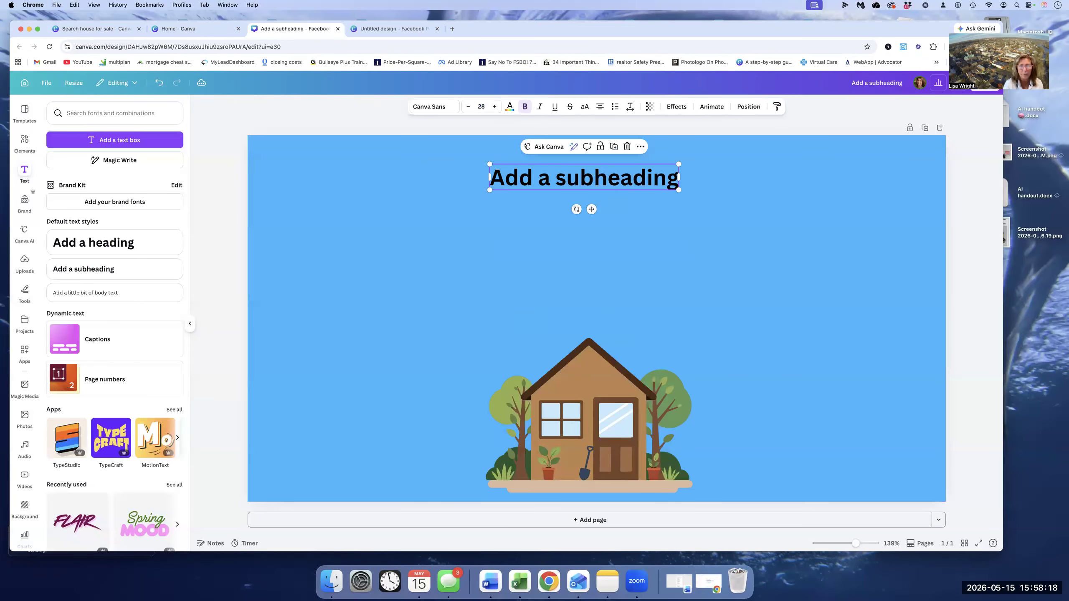
# - Replace the subheading text with three lines: the agent's business name, "Samson Properties", and the city, state and ZIP code
pyautogui.doubleClick(599, 185)
pyautogui.write('Lisa')
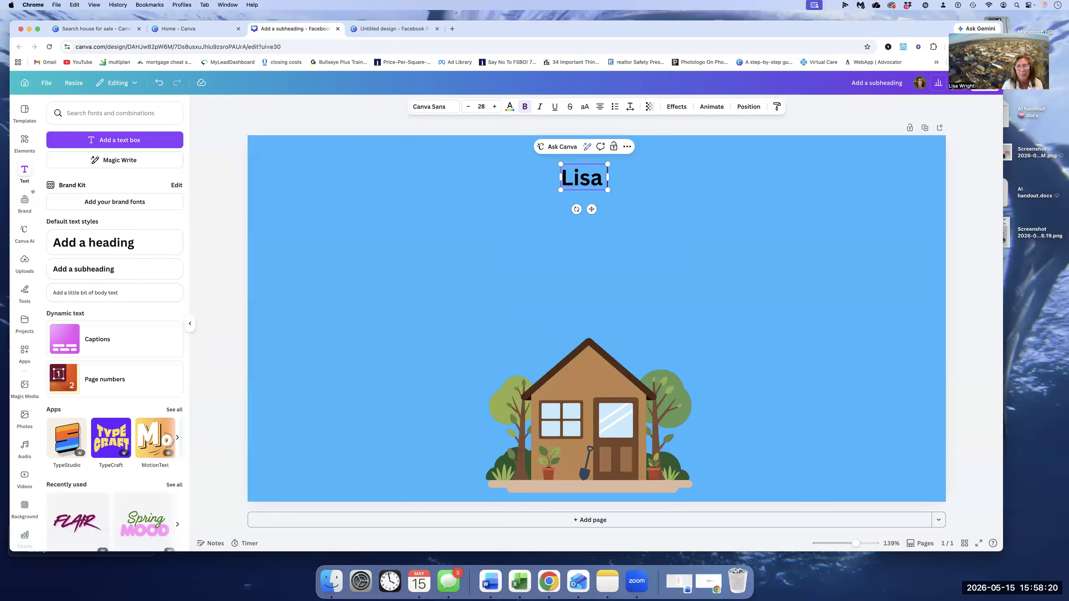
pyautogui.write(' Wright Homes')
pyautogui.press('Return')
pyautogui.write('S')
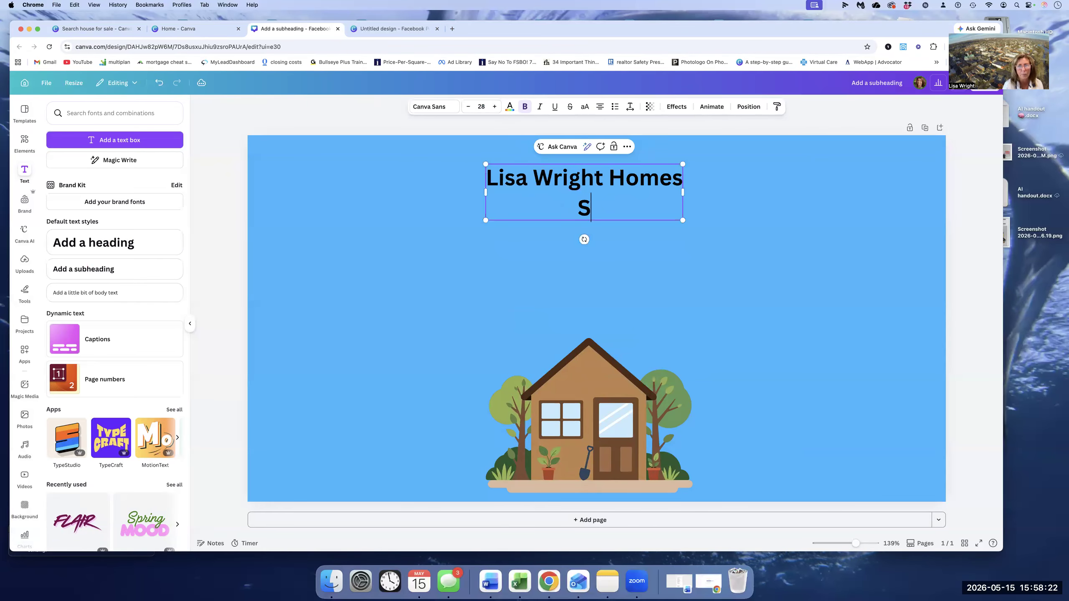
pyautogui.write('amson Prop')
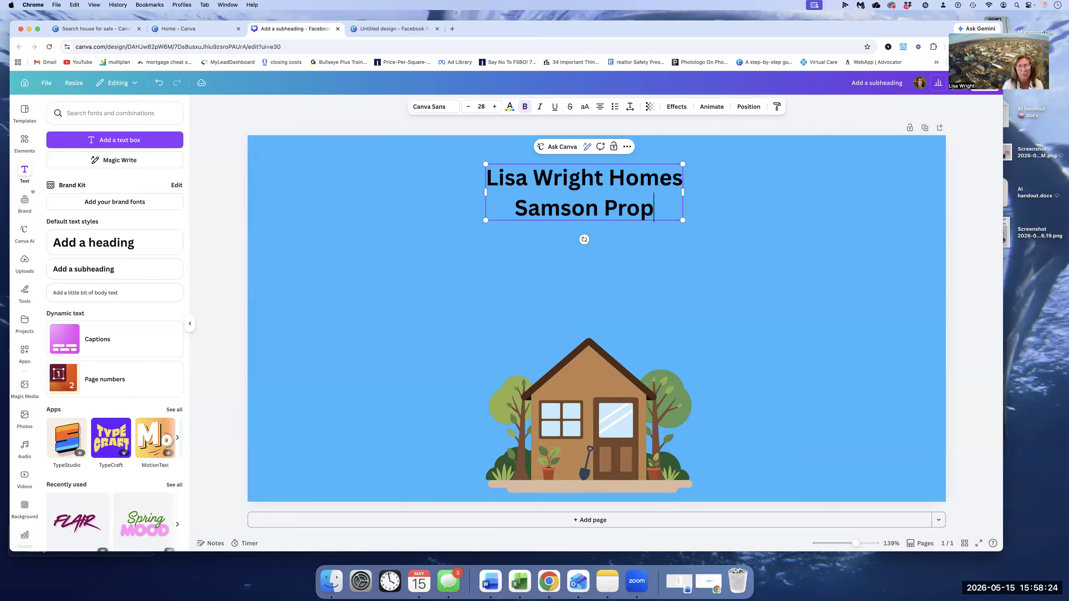
pyautogui.write('erties')
pyautogui.press('Return')
pyautogui.write('Fred')
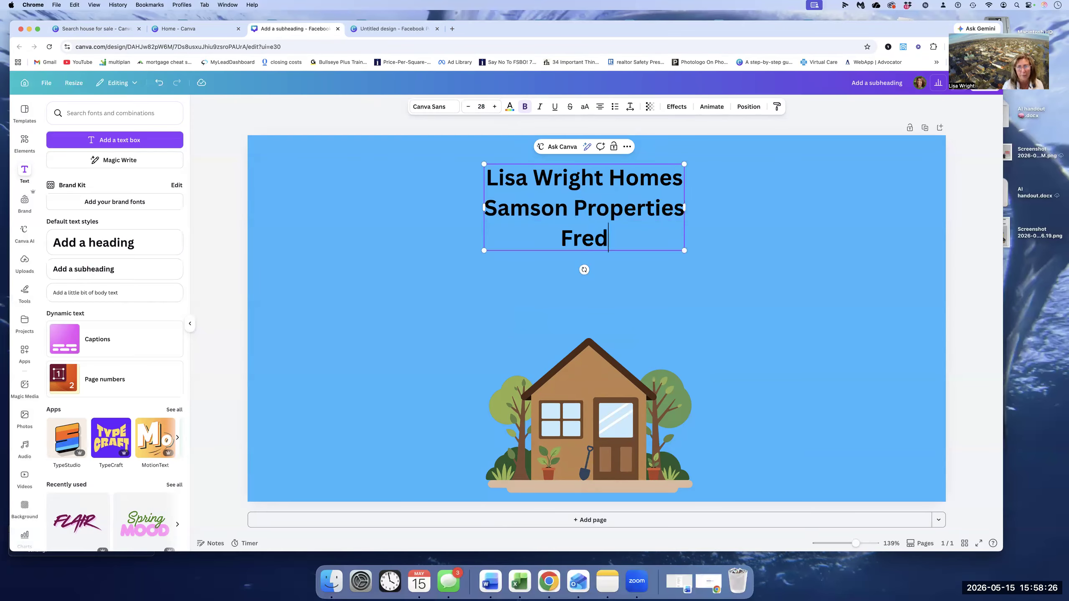
pyautogui.write('ericksburg, VA')
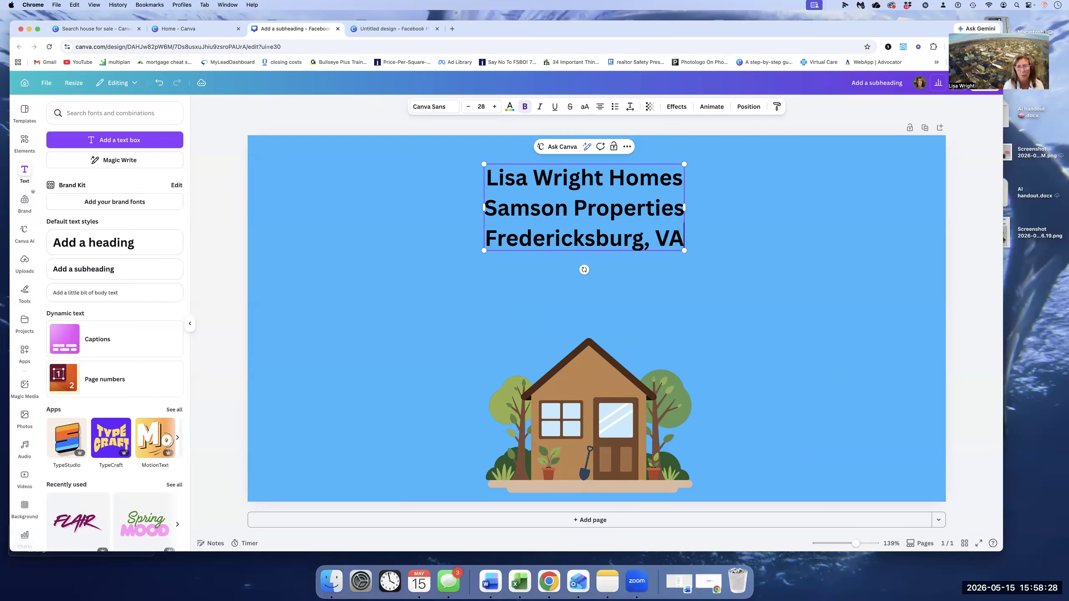
pyautogui.write(' 22401')
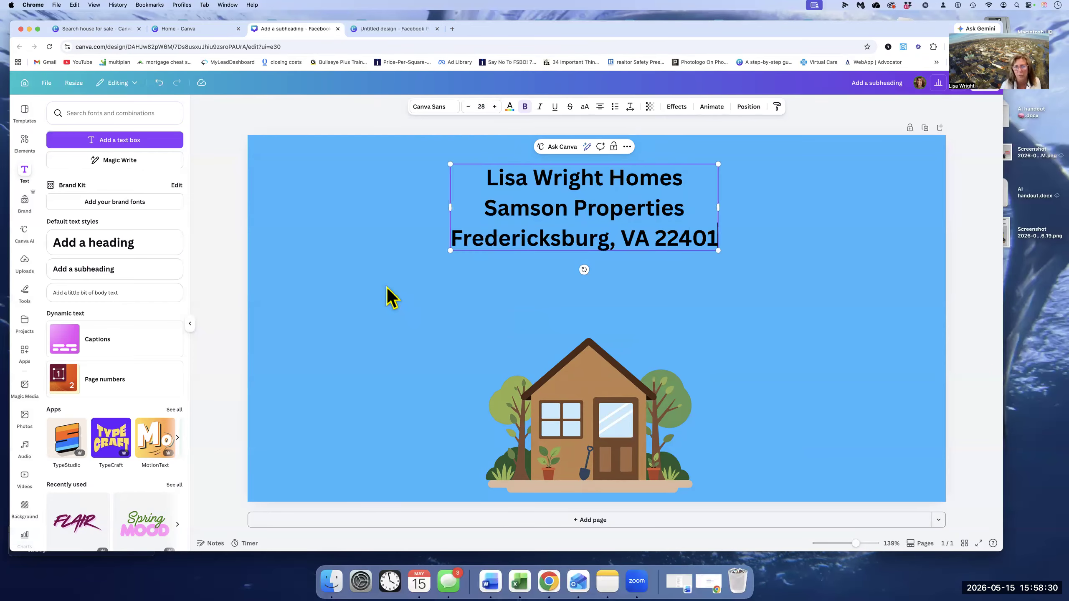
pyautogui.click(391, 297)
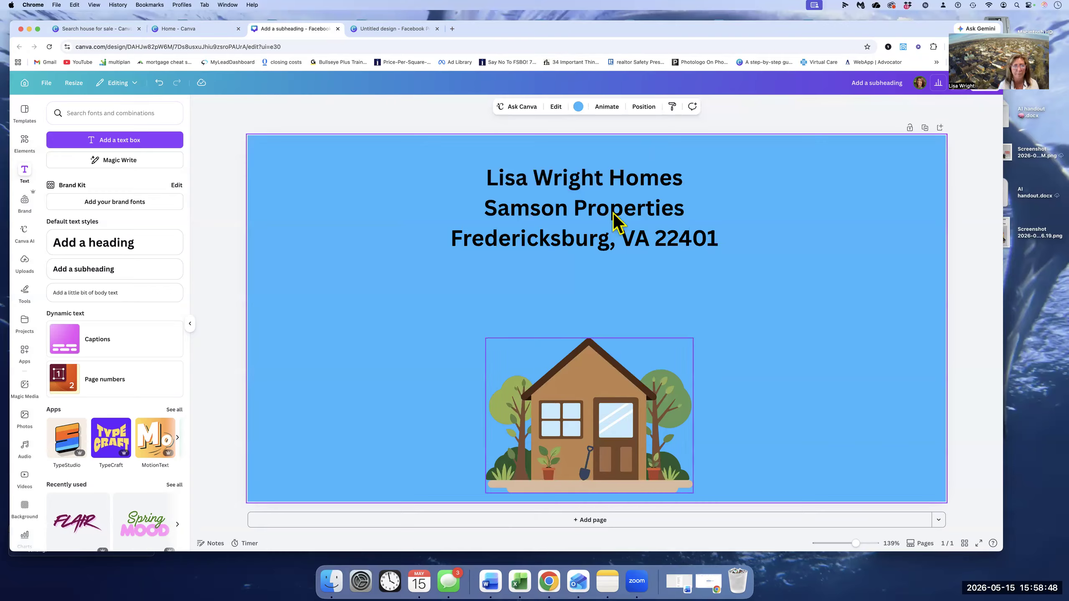
# - Search the element graphics for "real estate agent"
pyautogui.click(24, 142)
pyautogui.click(58, 114)
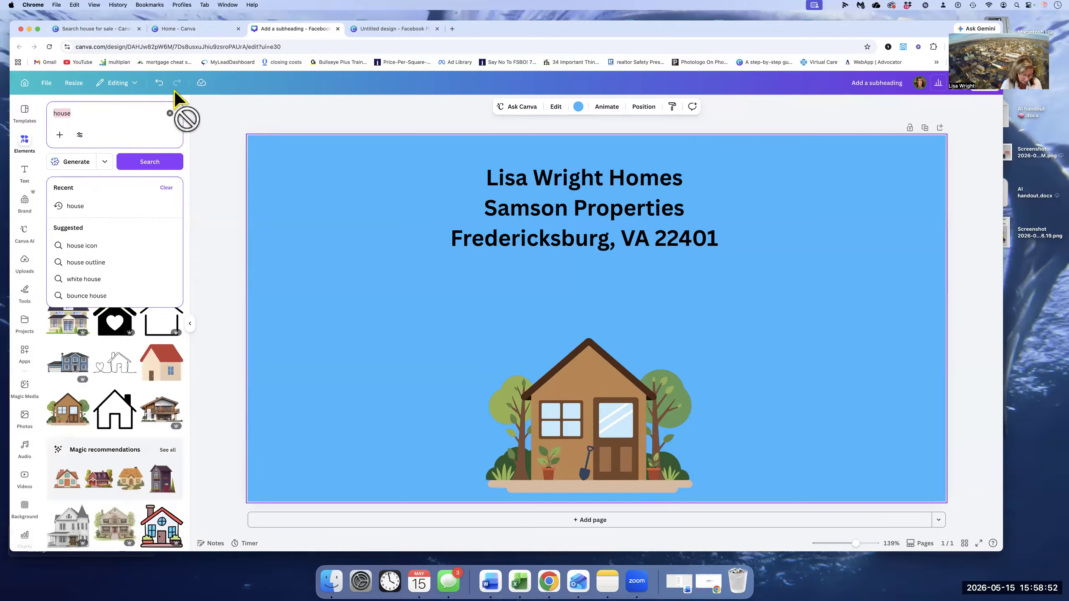
pyautogui.write('real esta')
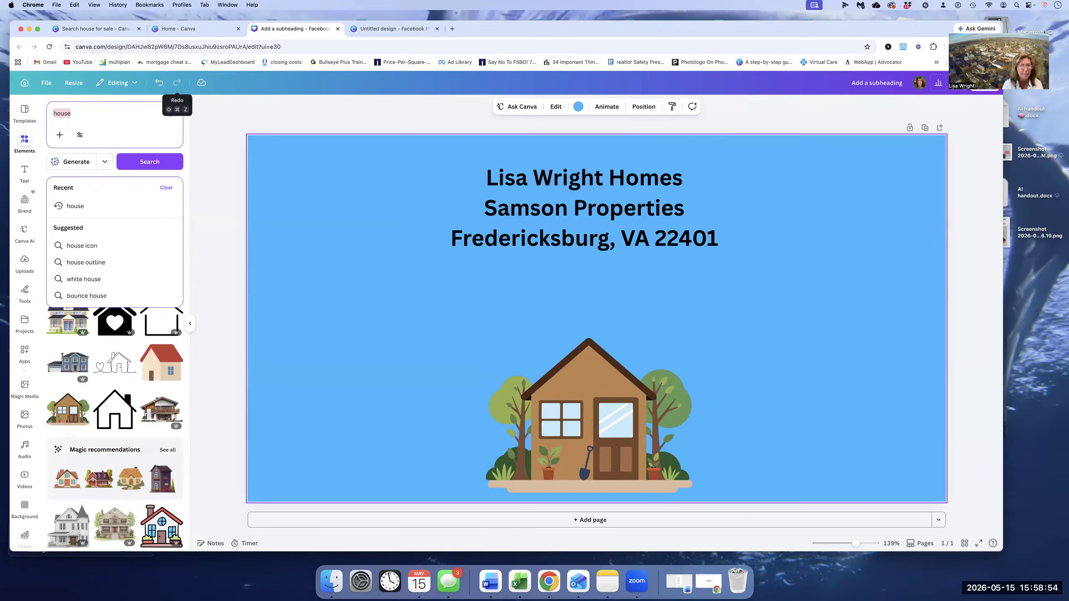
pyautogui.write('te agent')
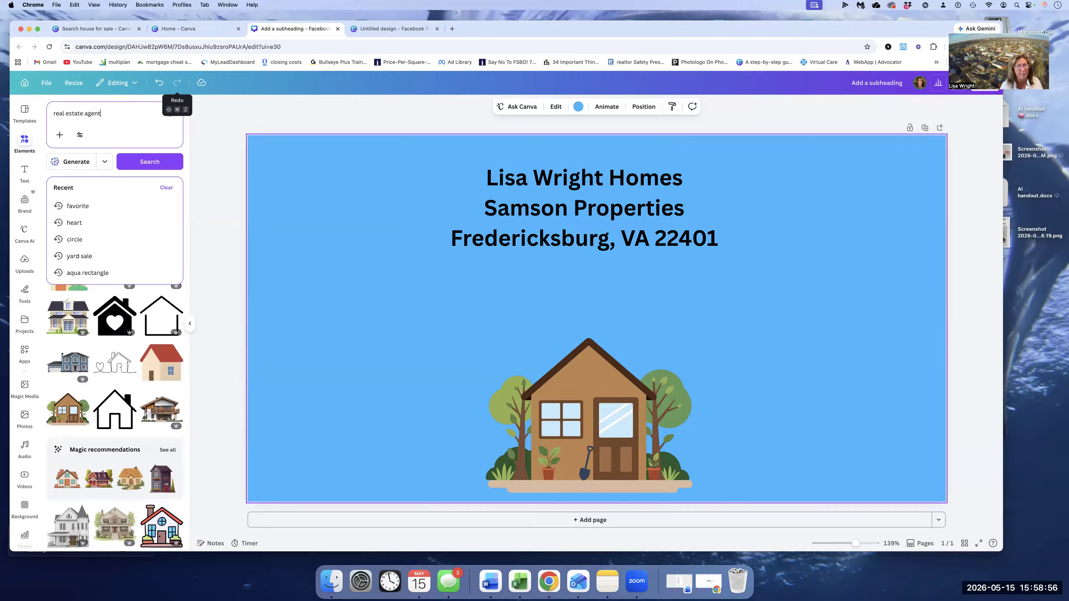
pyautogui.press('Return')
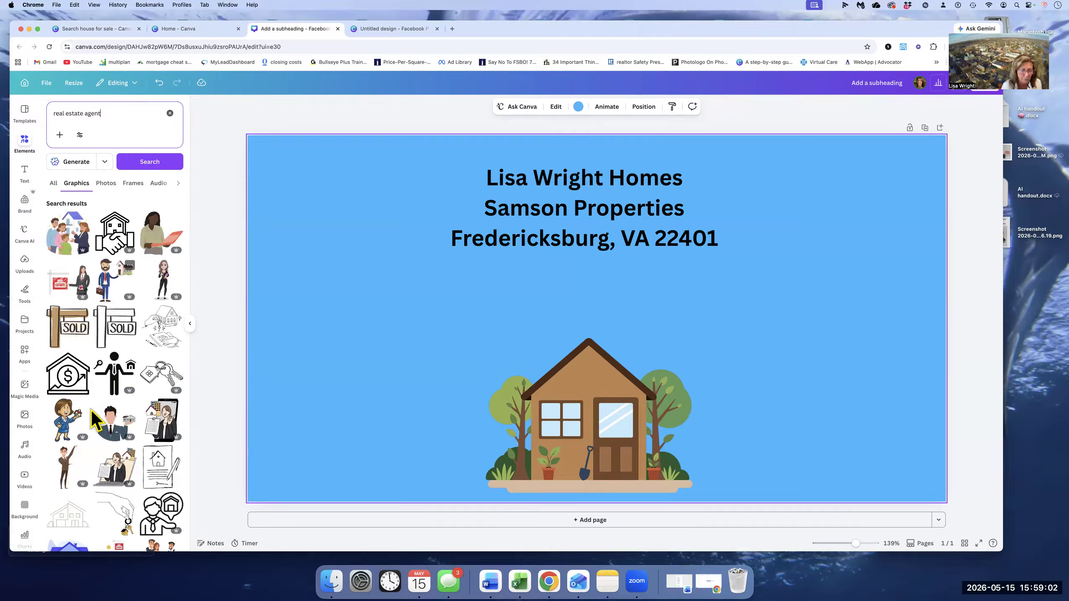
# - Try the illustration of an agent showing a family a house, and move the brown house to the page's lower-right corner
pyautogui.scroll(-1, 91, 410)
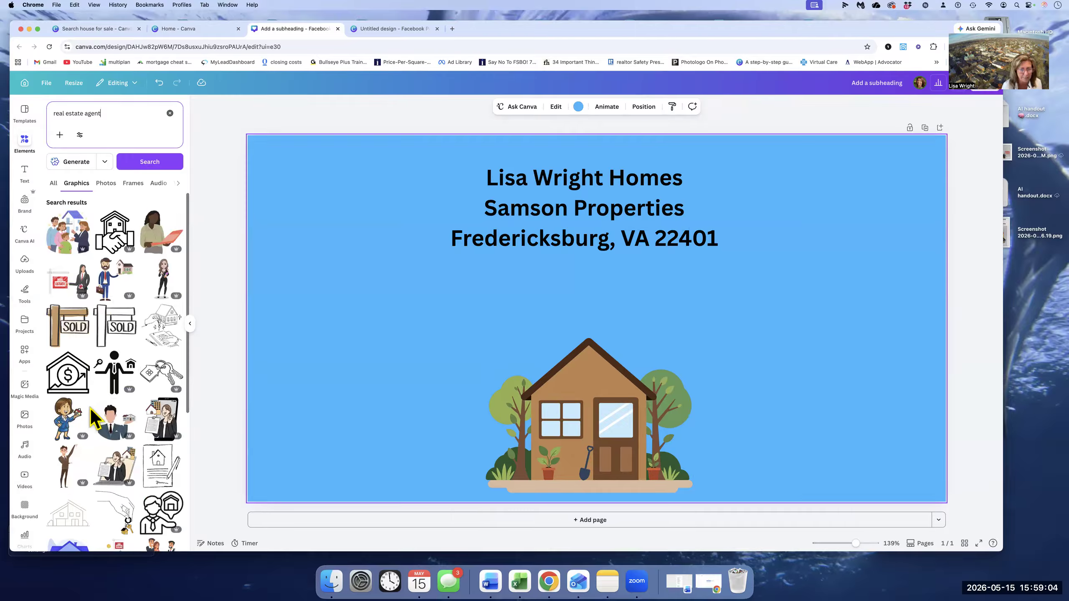
pyautogui.scroll(-5, 90, 410)
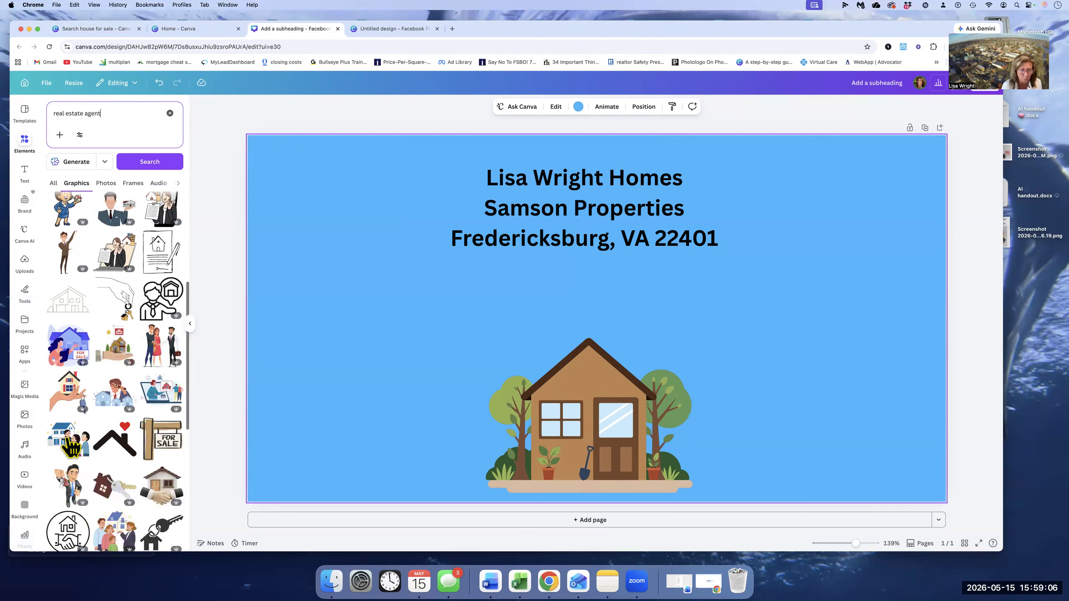
pyautogui.click(68, 439)
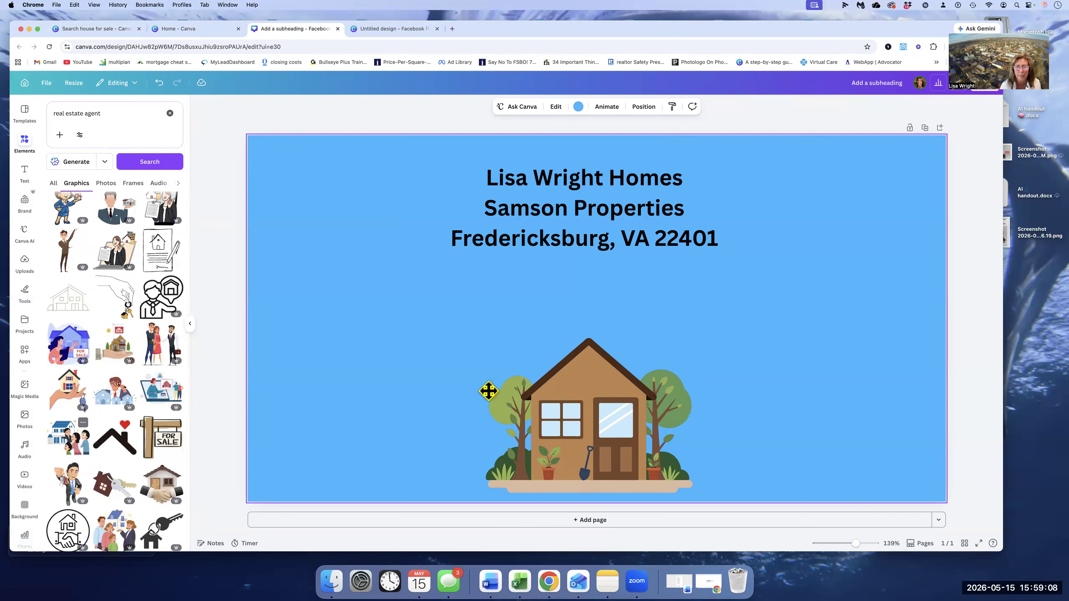
pyautogui.moveTo(690, 358); pyautogui.dragTo(558, 395)
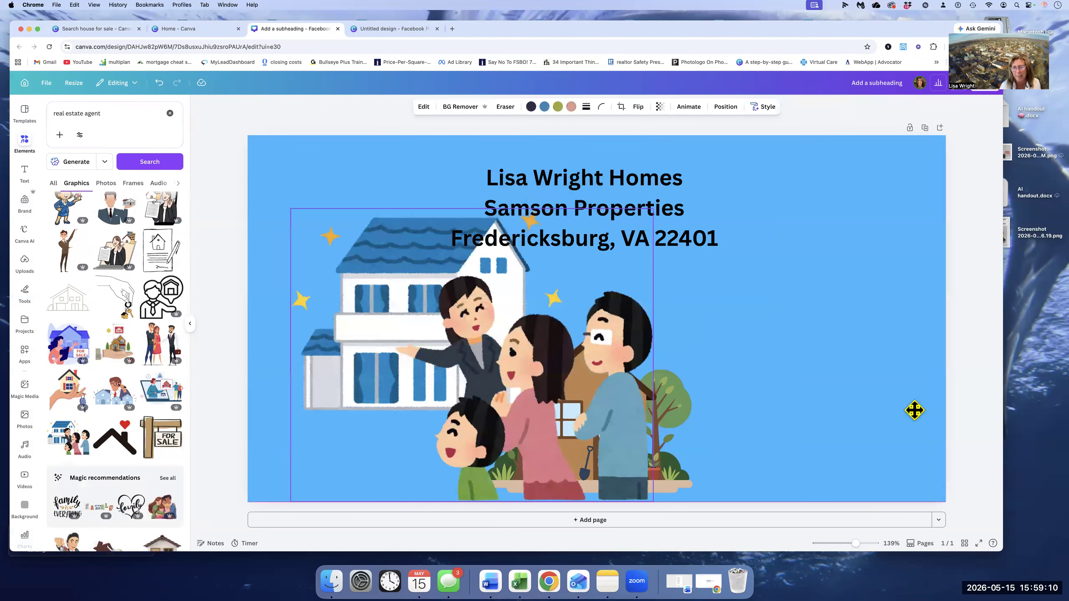
pyautogui.press('super+z')
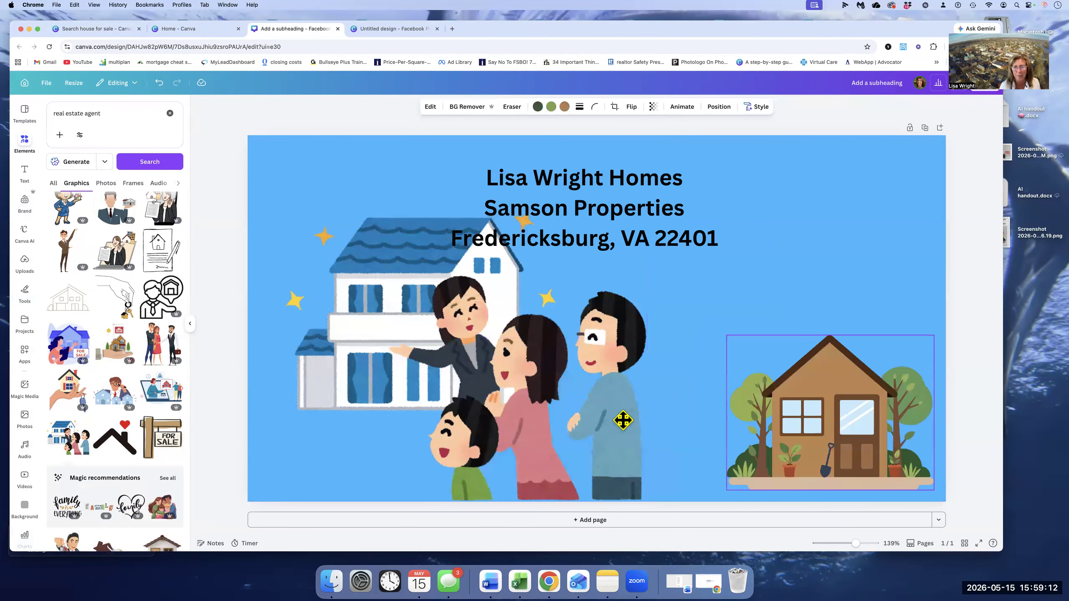
pyautogui.press('super+z')
# - Delete the agent and family illustration and add the brown wooden SOLD sign graphic in its place
pyautogui.moveTo(619, 459); pyautogui.dragTo(613, 438)
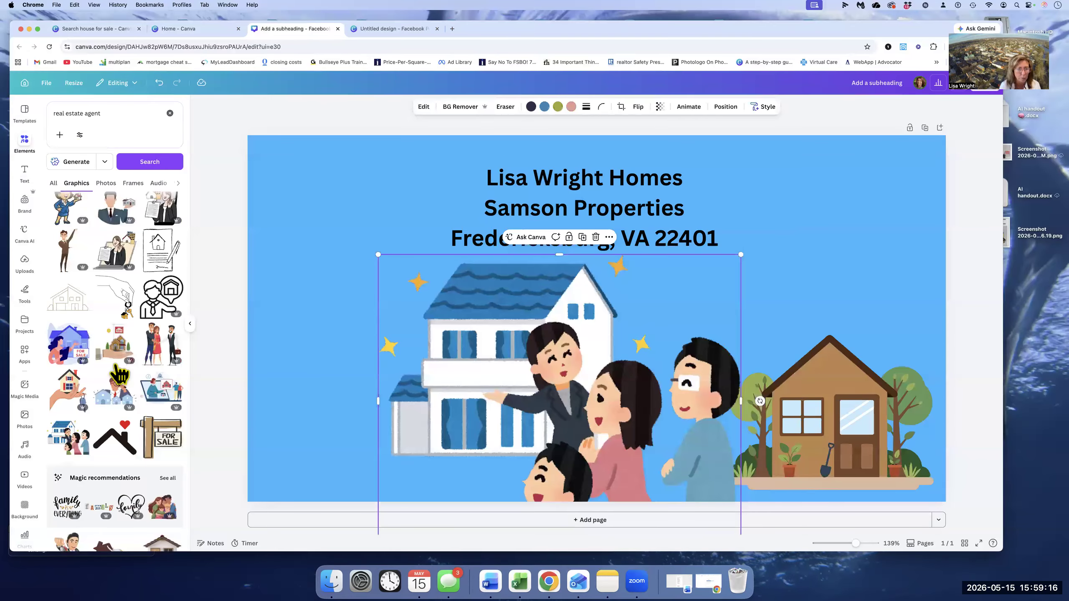
pyautogui.press('BackSpace')
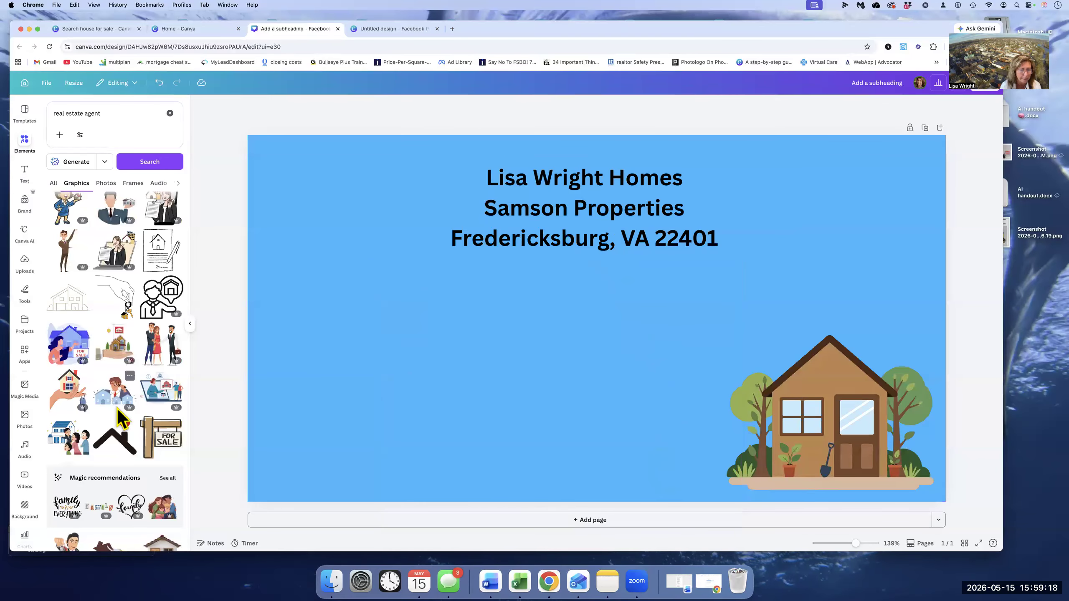
pyautogui.scroll(-2, 122, 419)
pyautogui.scroll(-2, 131, 352)
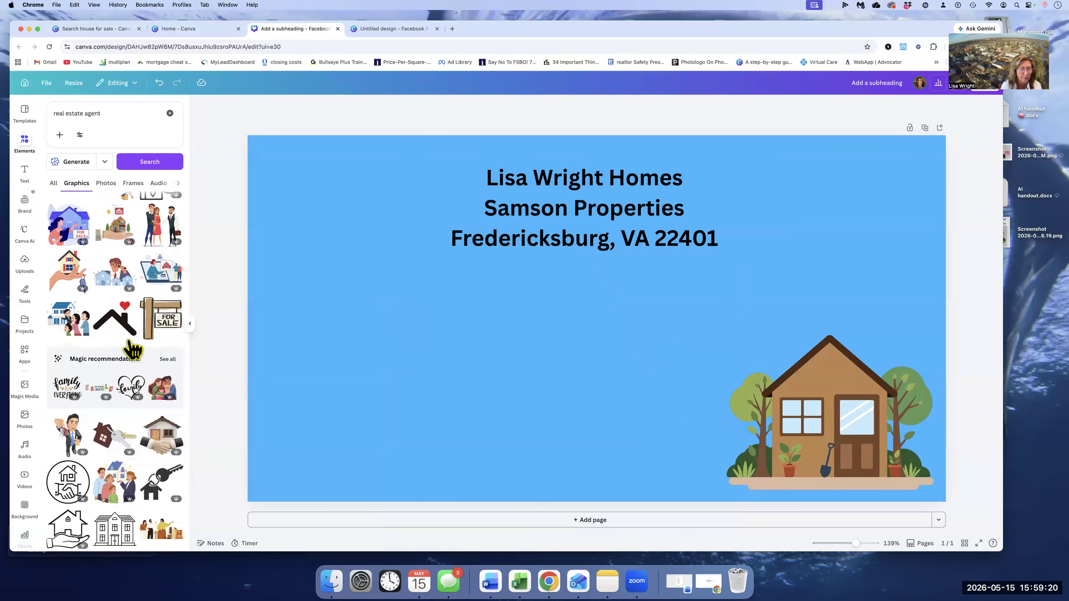
pyautogui.scroll(1, 132, 351)
pyautogui.scroll(2, 93, 329)
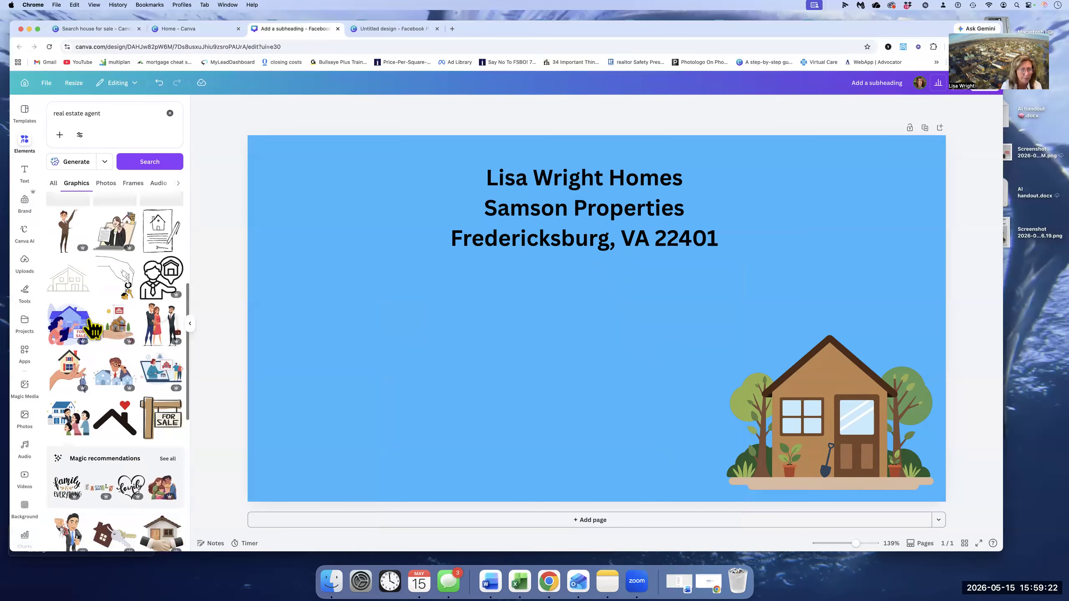
pyautogui.scroll(1, 94, 329)
pyautogui.scroll(2, 92, 331)
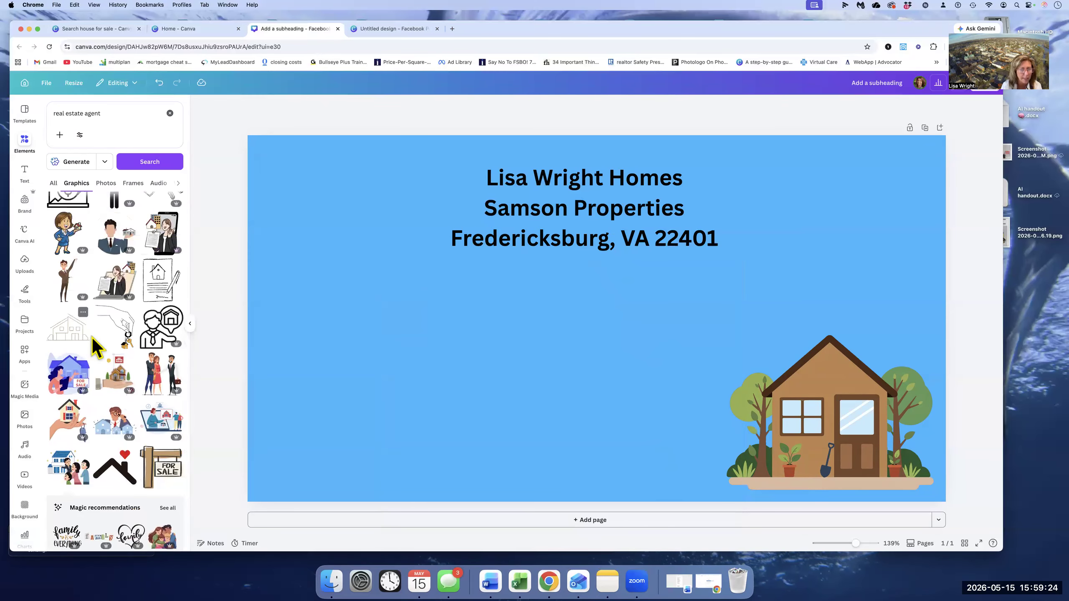
pyautogui.scroll(2, 72, 295)
pyautogui.click(69, 288)
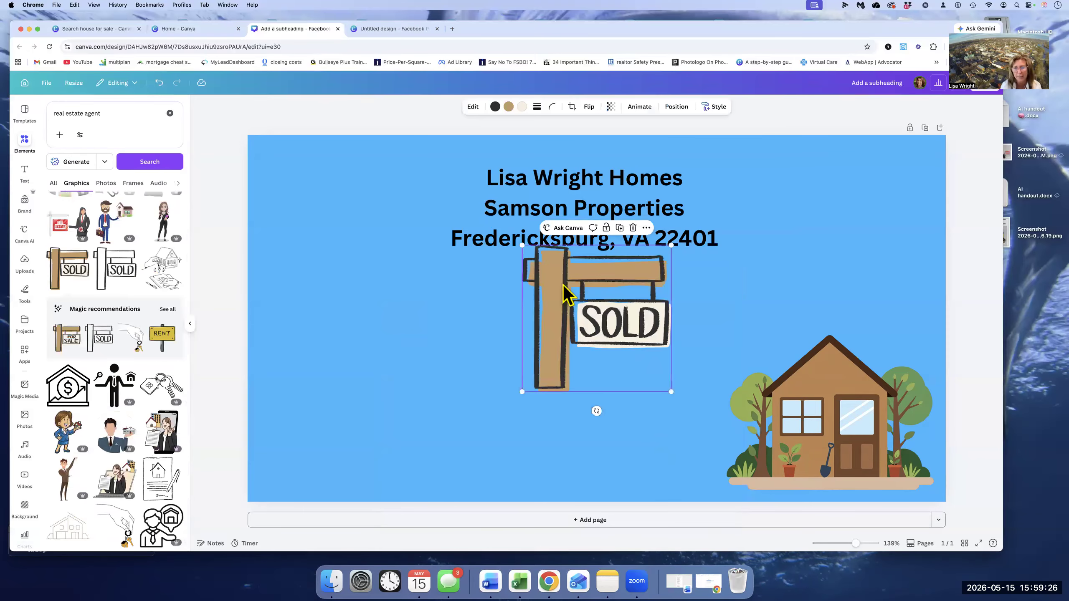
# - Move the SOLD sign graphic down so it stands just beside the brown house
pyautogui.moveTo(612, 381); pyautogui.dragTo(668, 474)
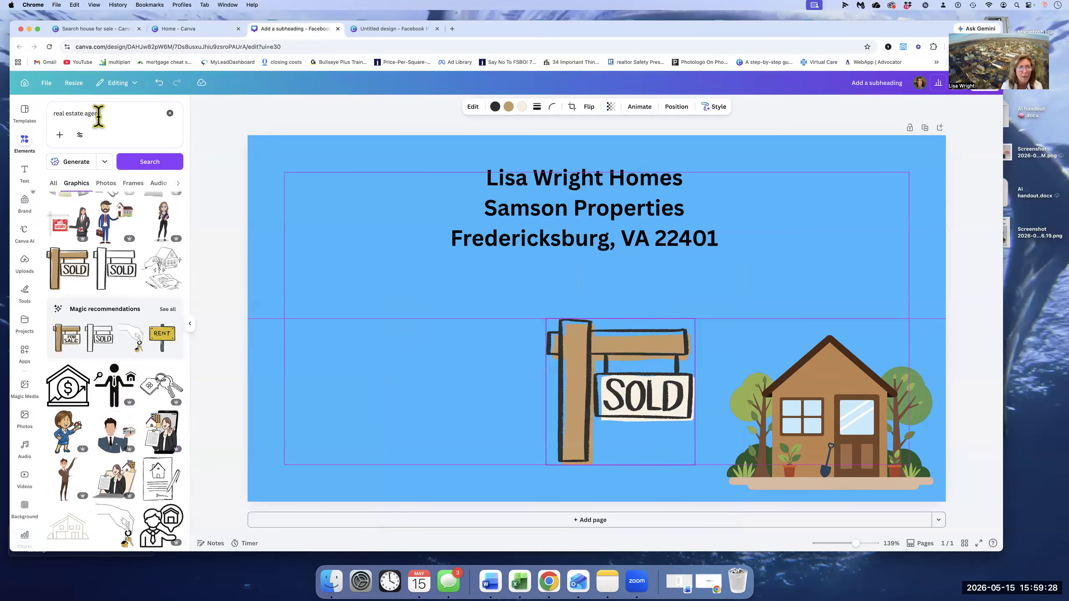
# - Search the element graphics for "car" and add the blue car illustration to the page
pyautogui.click(61, 121)
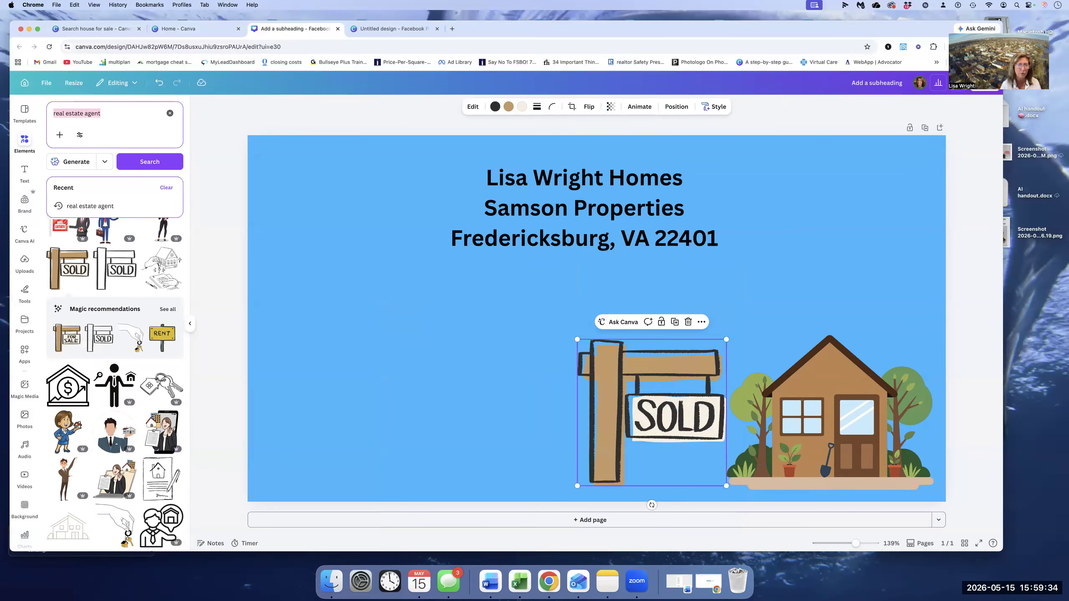
pyautogui.write('car')
pyautogui.press('Return')
pyautogui.click(108, 340)
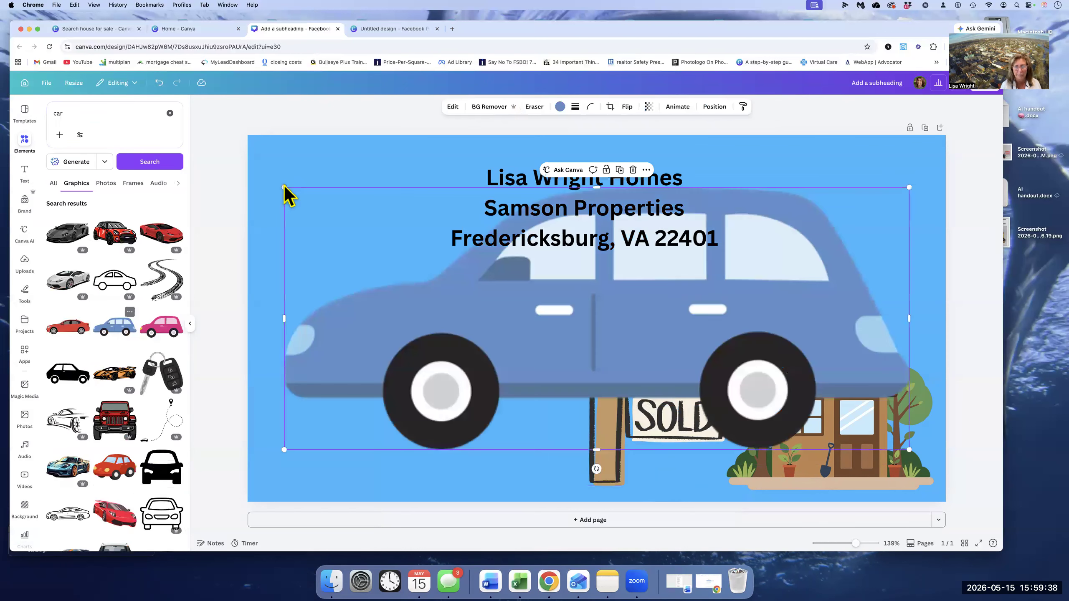
# - Shrink the blue car and place it near the page's lower edge, beside the SOLD sign's post
pyautogui.moveTo(283, 187); pyautogui.dragTo(307, 196)
pyautogui.moveTo(770, 411); pyautogui.dragTo(465, 450)
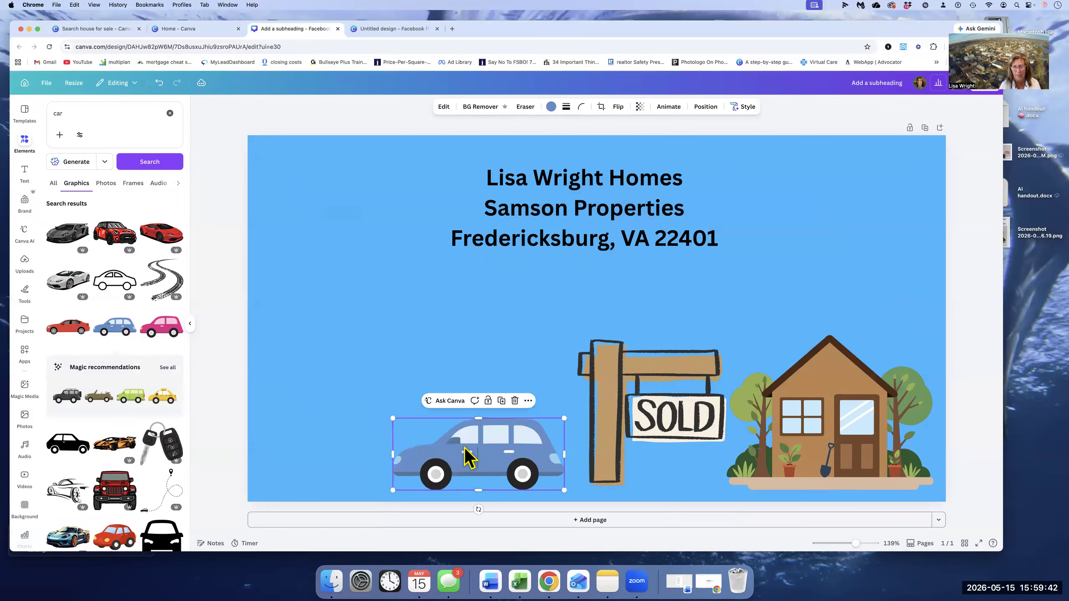
pyautogui.click(378, 247)
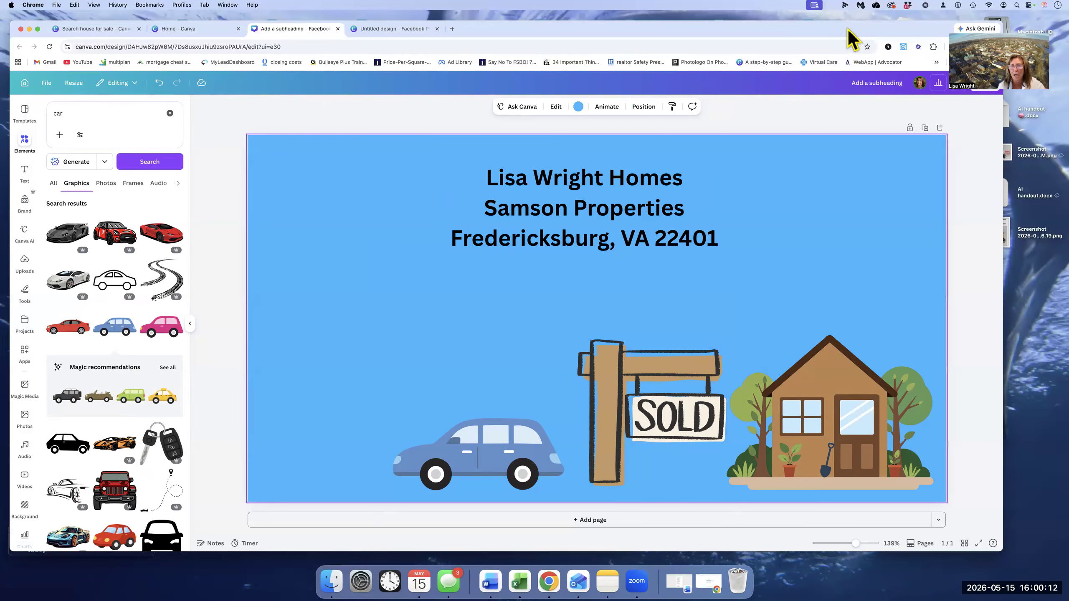
# - Open the design's download settings, review the available file types while keeping PNG, and close the settings
pyautogui.moveTo(803, 33); pyautogui.dragTo(755, 34)
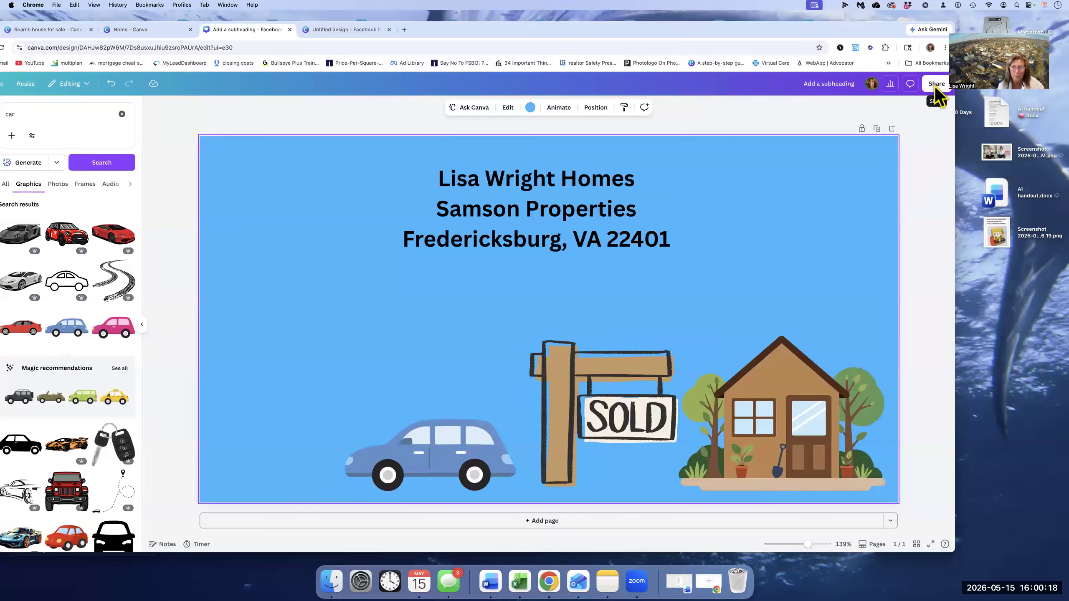
pyautogui.click(936, 84)
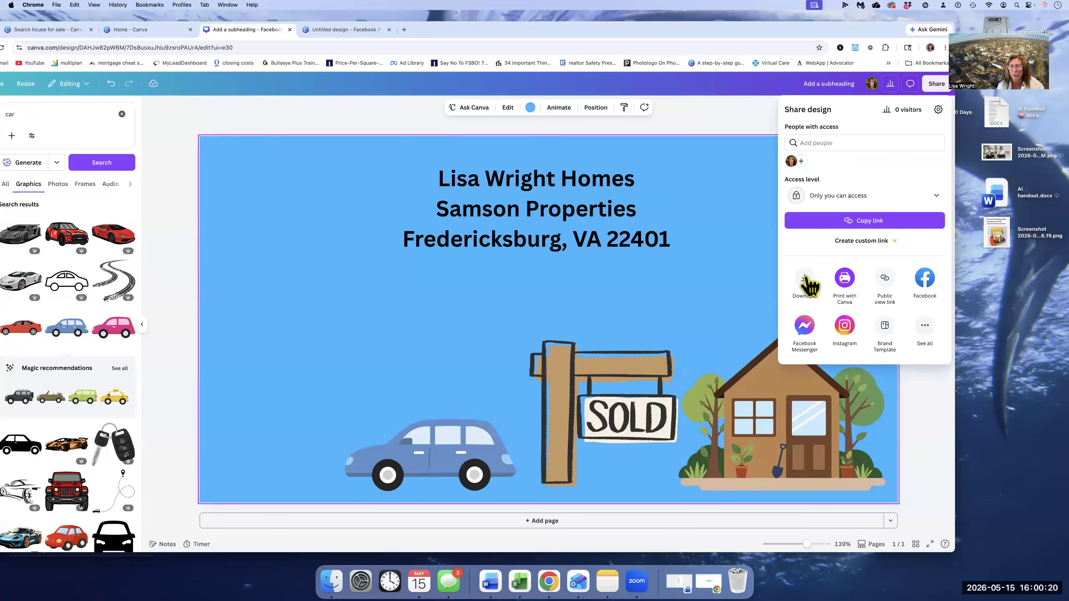
pyautogui.click(805, 282)
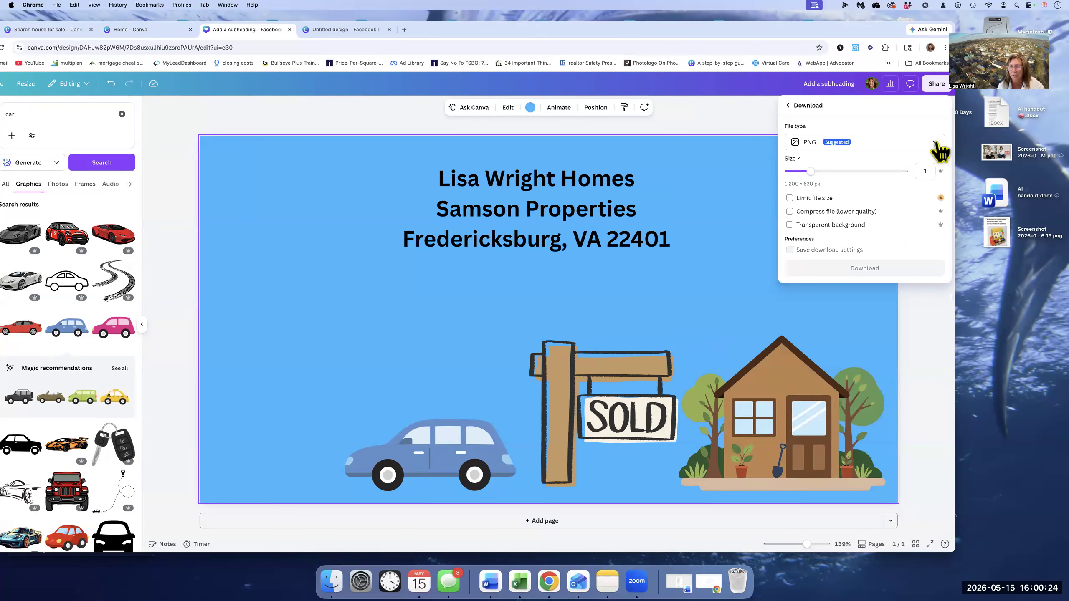
pyautogui.click(935, 143)
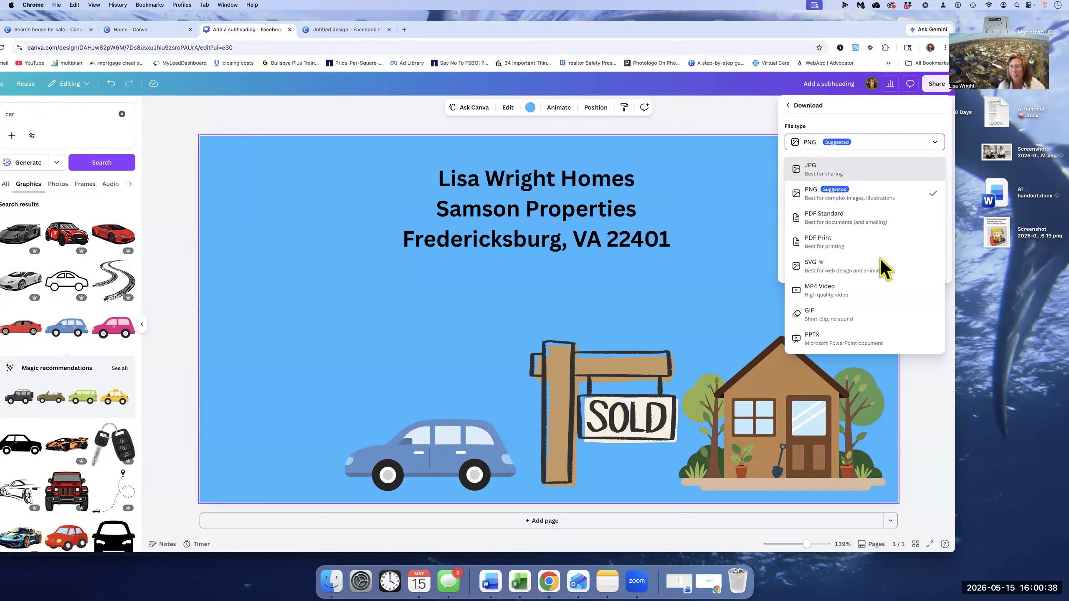
pyautogui.press('Escape')
pyautogui.click(860, 271)
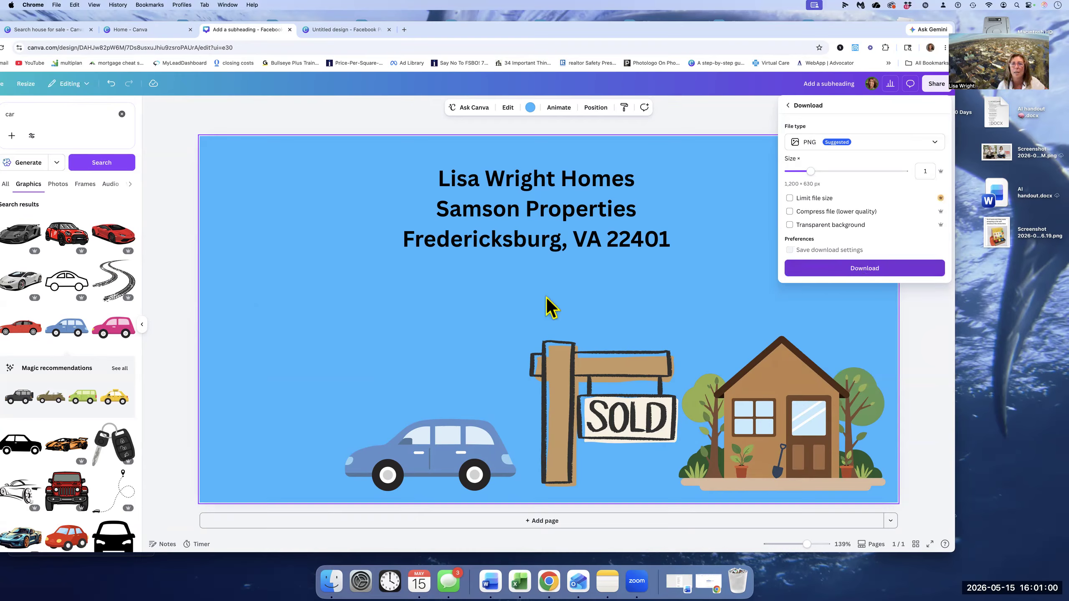
pyautogui.moveTo(684, 30); pyautogui.dragTo(723, 36)
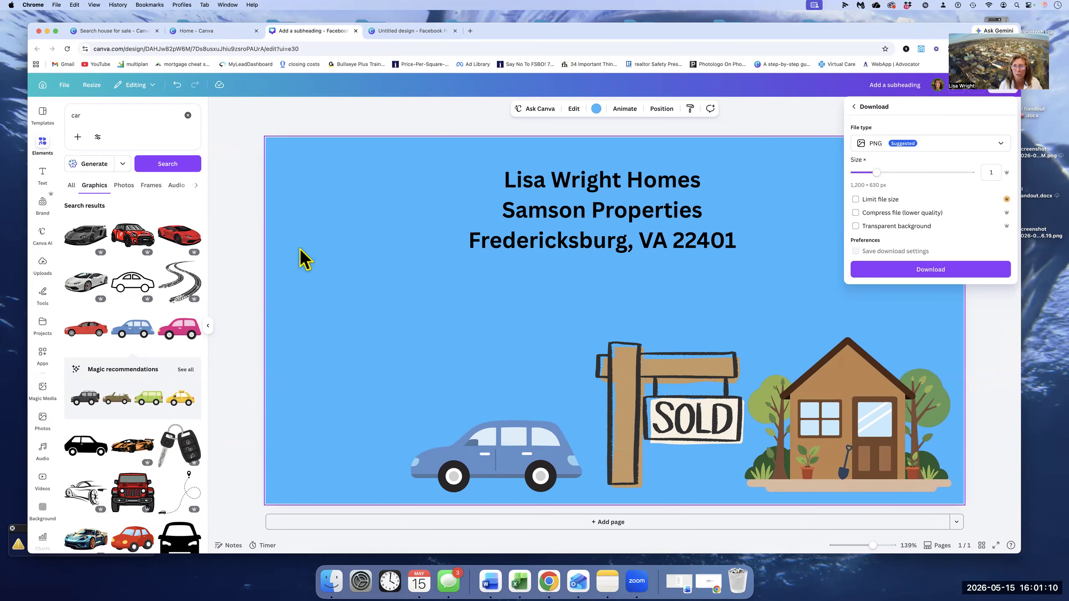
pyautogui.click(843, 120)
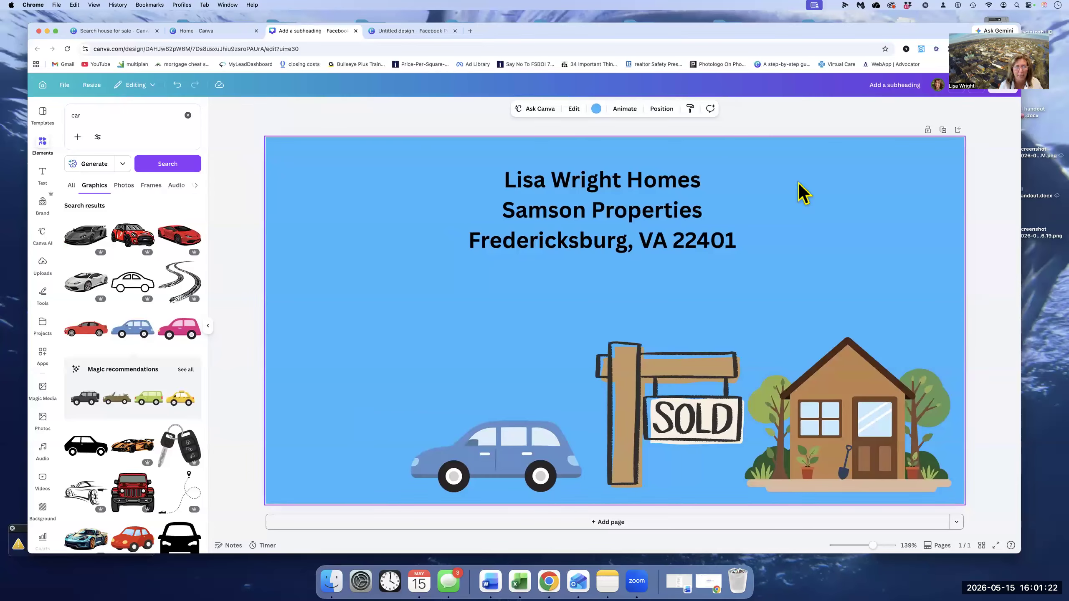
# - Return to the home page, open the "Newsletter March 2026 LW" design and view its first page
pyautogui.click(43, 86)
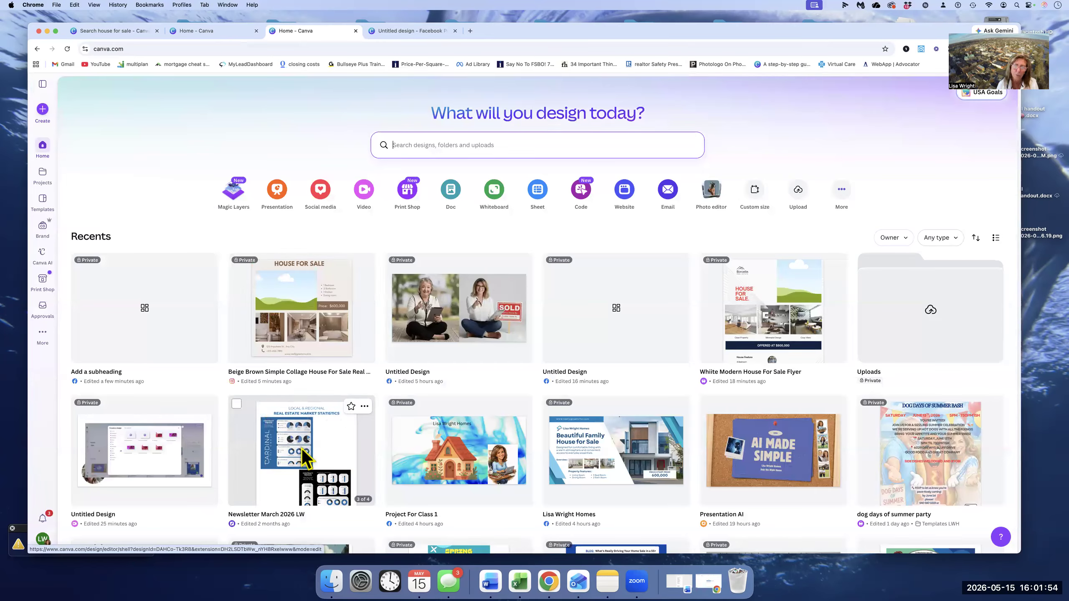
pyautogui.click(303, 460)
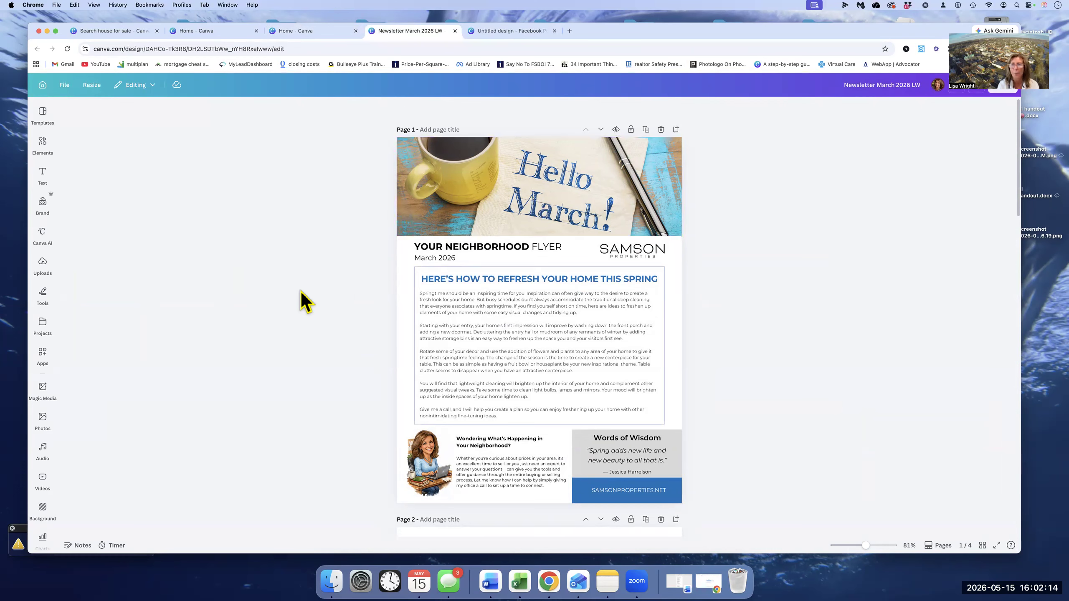
pyautogui.scroll(-1, 301, 291)
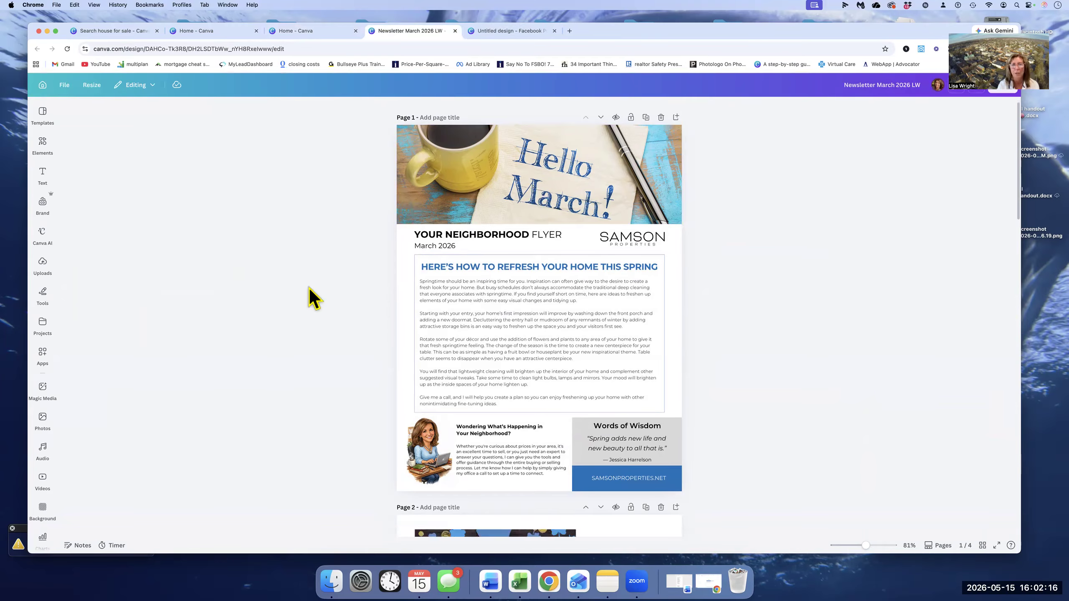
pyautogui.scroll(-3, 526, 250)
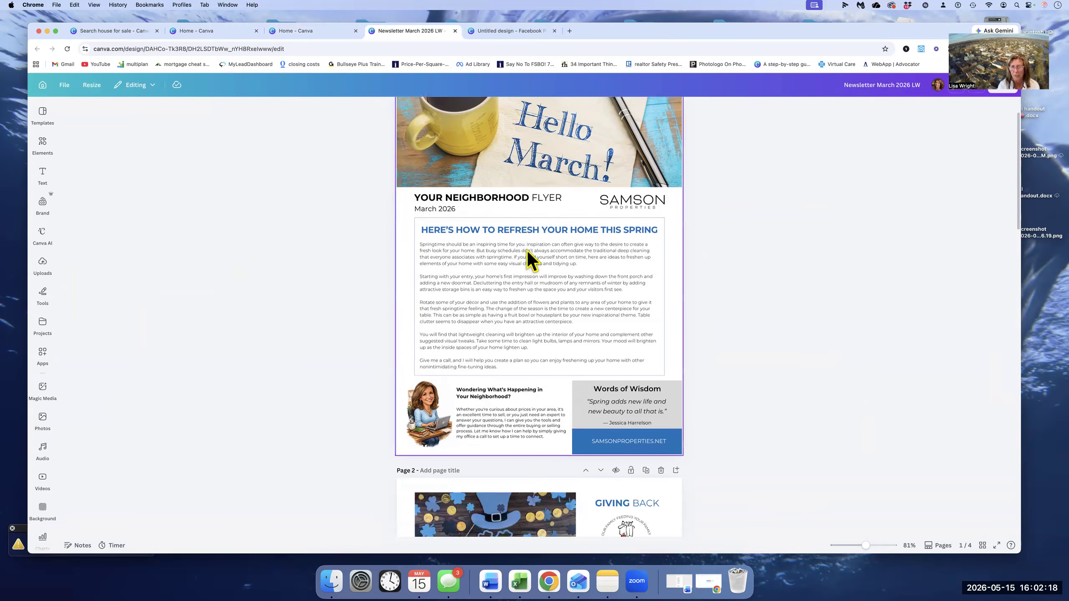
# - Try shifting the portrait illustration at the foot of the newsletter's first page
pyautogui.click(427, 422)
pyautogui.moveTo(426, 413)
pyautogui.mouseDown()
pyautogui.moveTo(394, 409)
pyautogui.moveTo(425, 413)
pyautogui.mouseUp()
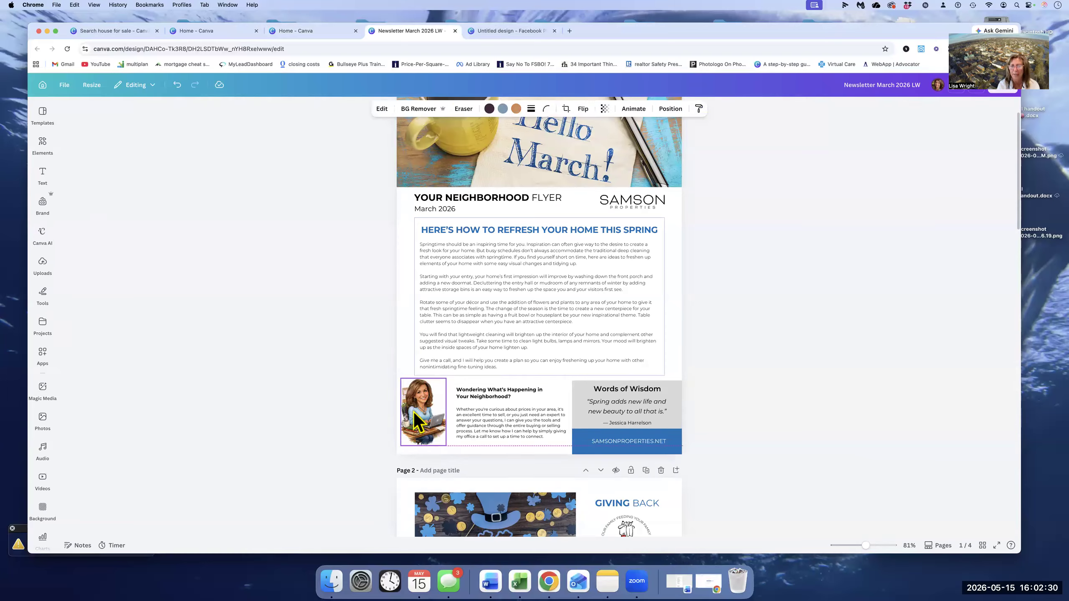
pyautogui.click(336, 438)
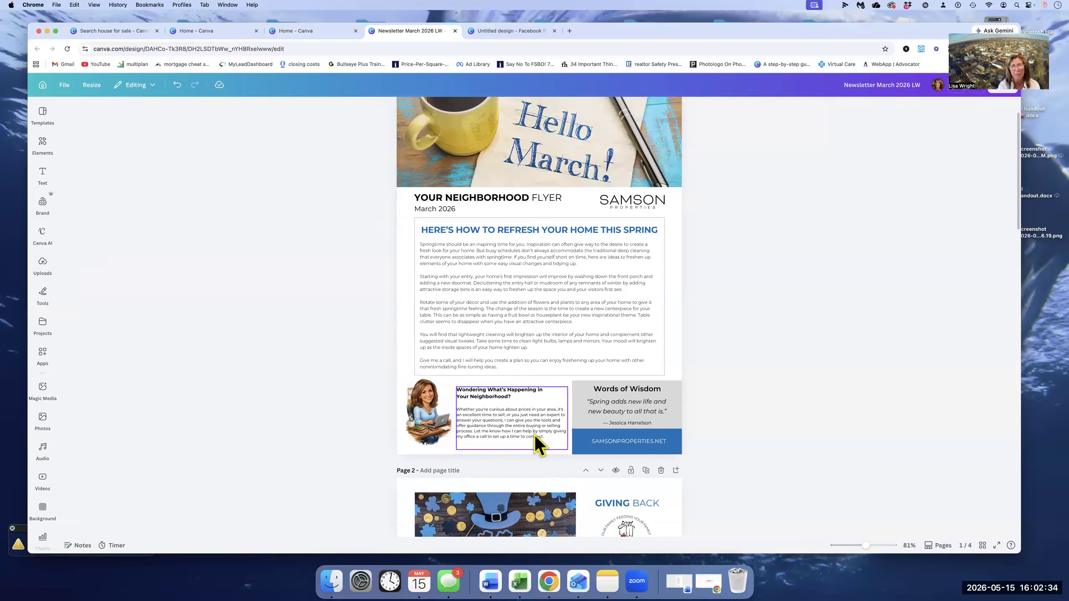
# - Examine the newsletter's remaining pages, from the March 17th article through the market statistics to the recipe and contact page
pyautogui.scroll(-8, 534, 435)
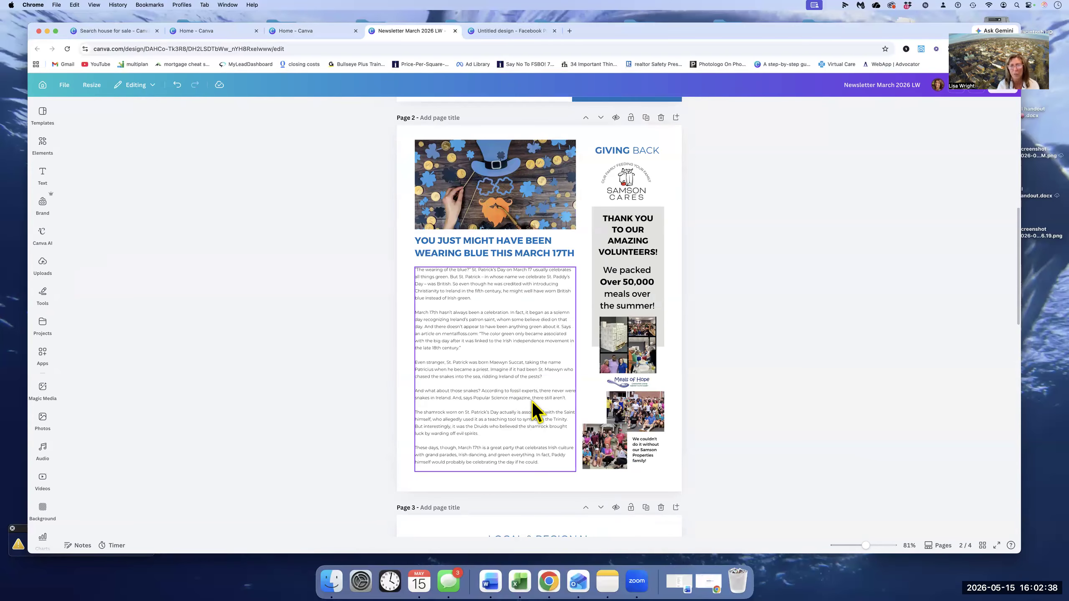
pyautogui.scroll(-6, 537, 411)
pyautogui.scroll(-2, 402, 412)
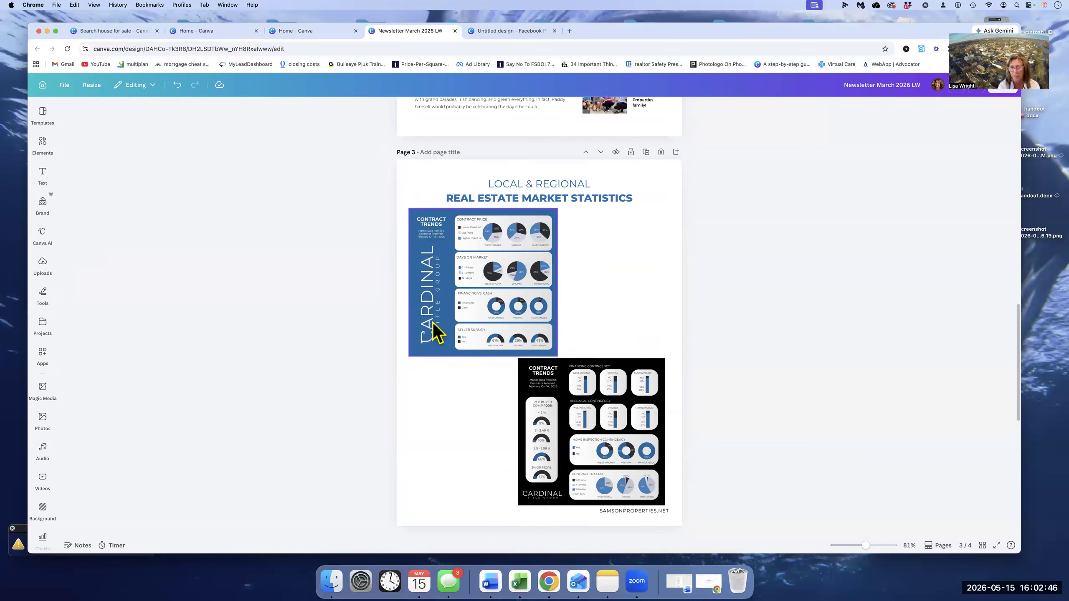
pyautogui.click(457, 436)
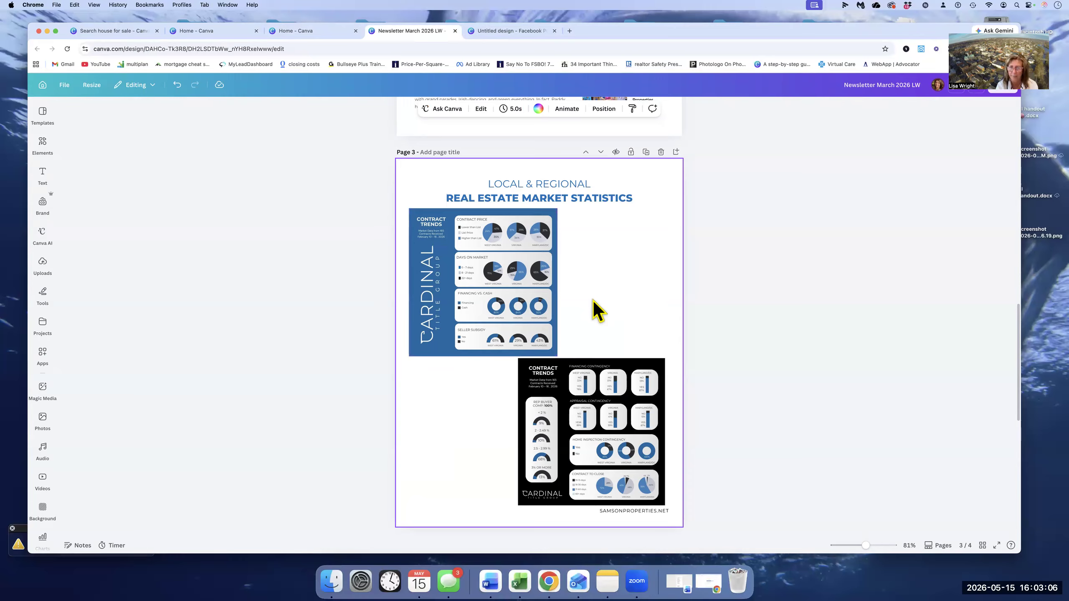
pyautogui.scroll(-5, 598, 302)
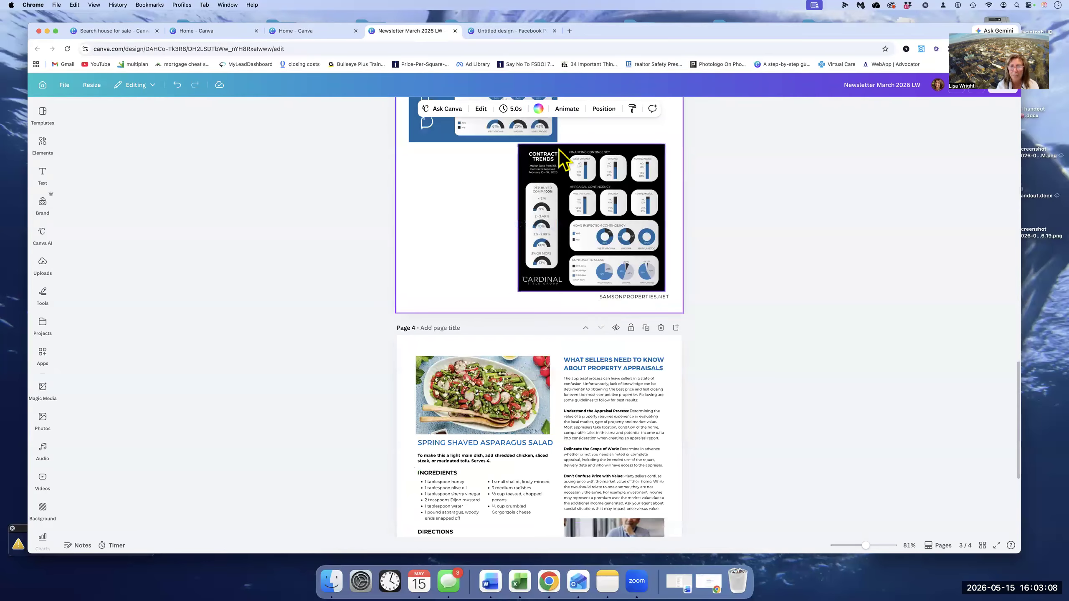
pyautogui.scroll(-5, 563, 155)
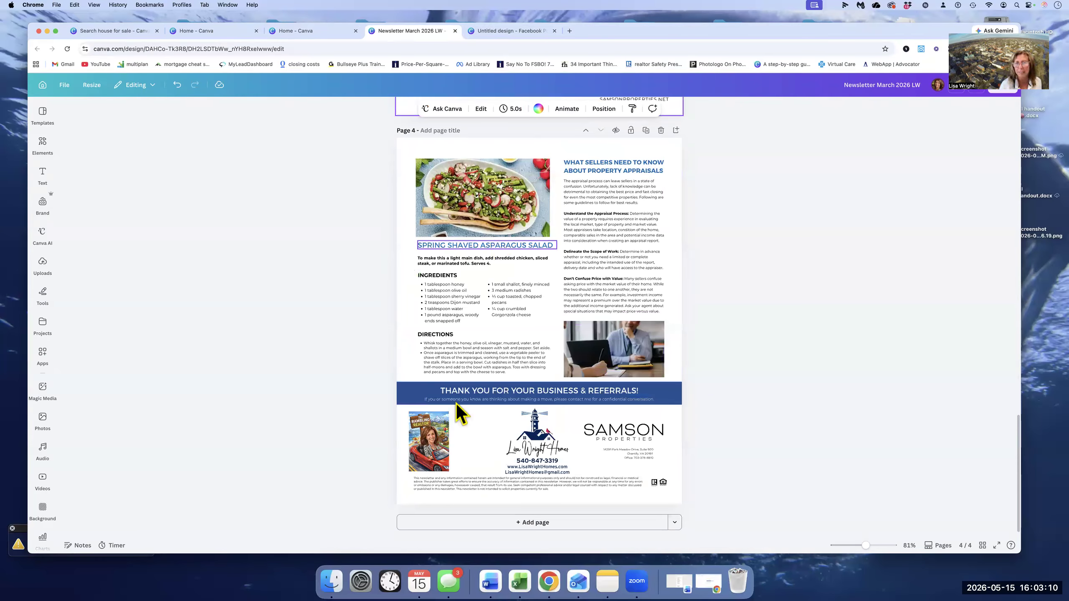